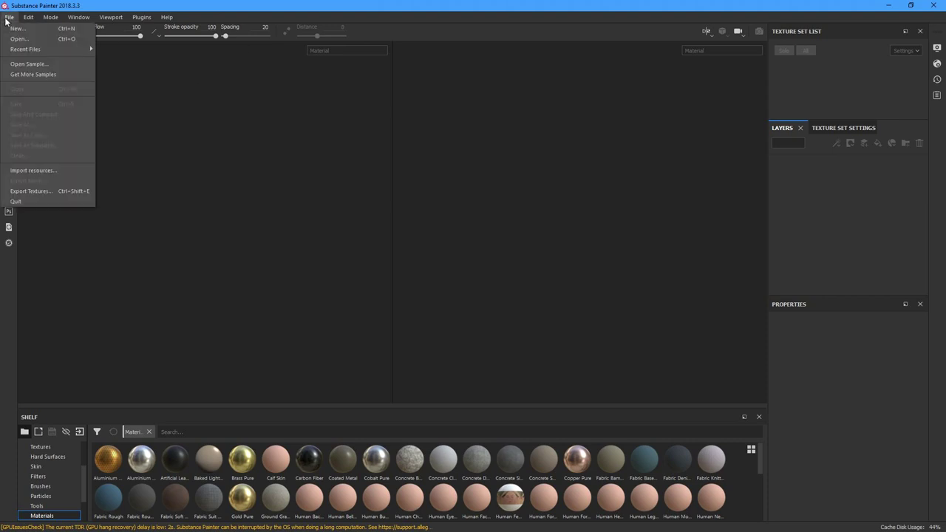
Start a new project with 'Compute tangent space per fragment' ticked.
{"action": "left_click", "coordinate": [15, 27]}
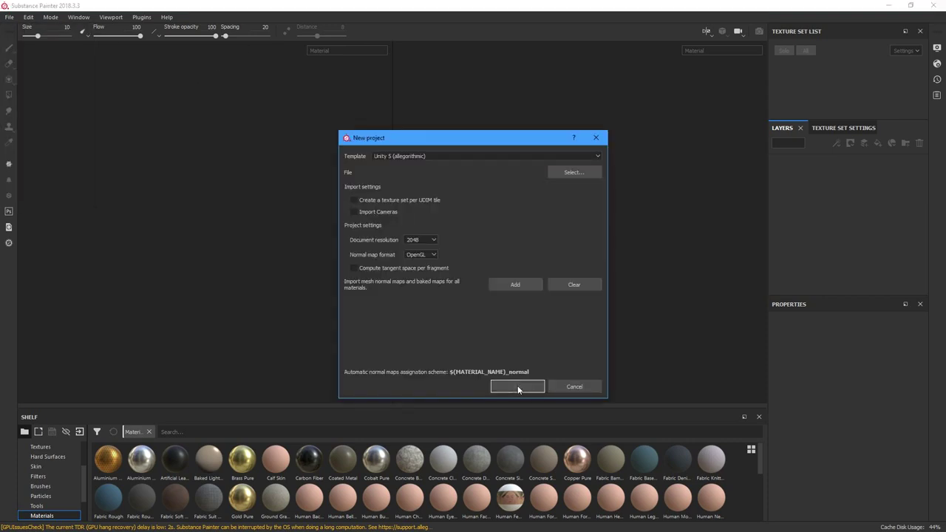
{"action": "left_click", "coordinate": [395, 269]}
{"action": "left_click", "coordinate": [412, 269]}
Keep the Unity 5 template and pick desklamp-tangents_low.fbx as the project mesh.
{"action": "left_click", "coordinate": [420, 155]}
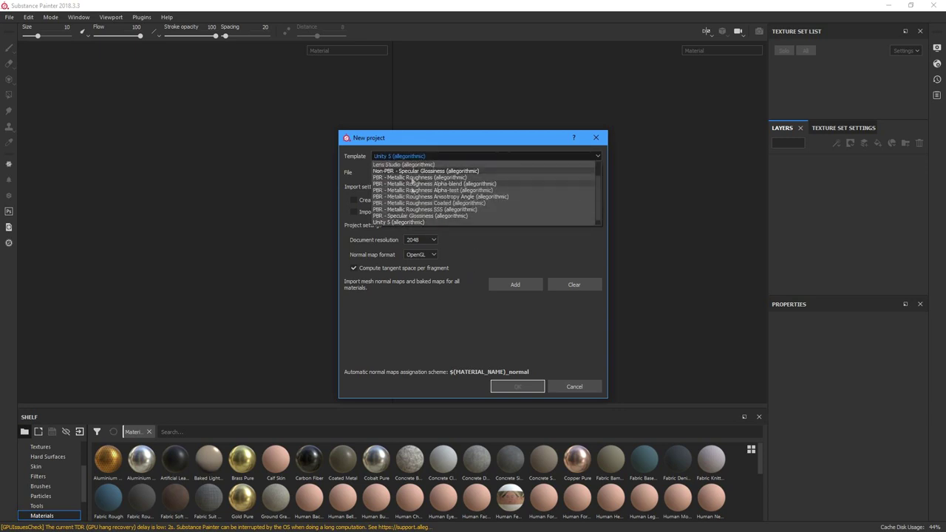
{"action": "scroll", "coordinate": [415, 220], "scroll_direction": "down", "scroll_amount": 1}
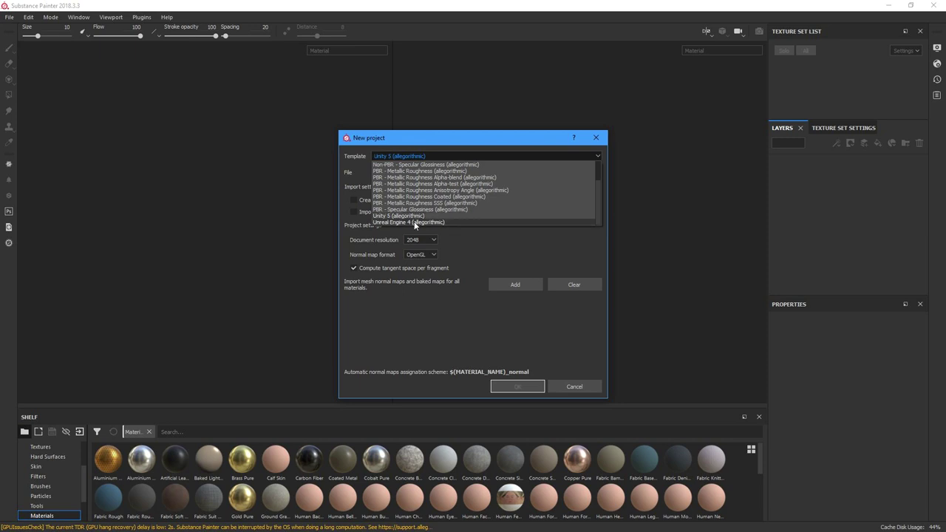
{"action": "left_click", "coordinate": [415, 216]}
{"action": "left_click", "coordinate": [570, 175]}
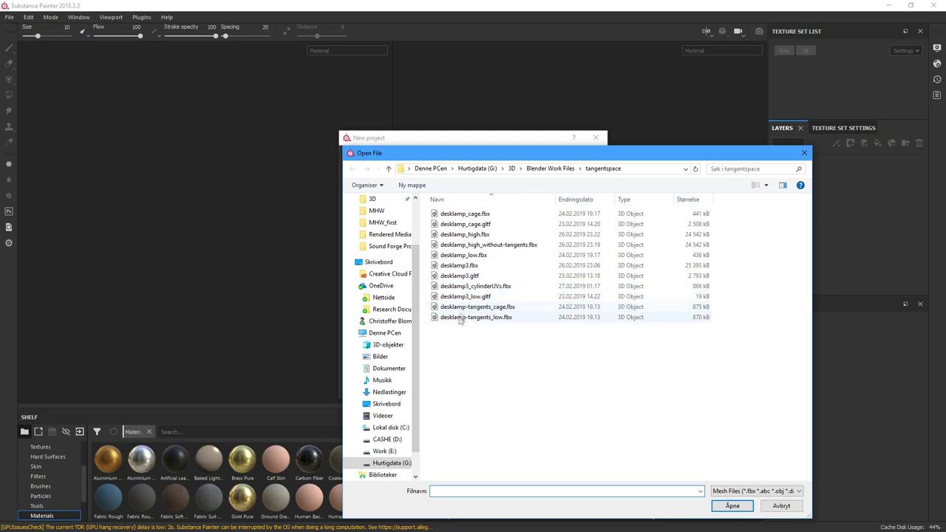
{"action": "double_click", "coordinate": [459, 317]}
Create the desk lamp project, review its texture set channels without adding any, and start another project.
{"action": "left_click", "coordinate": [510, 386]}
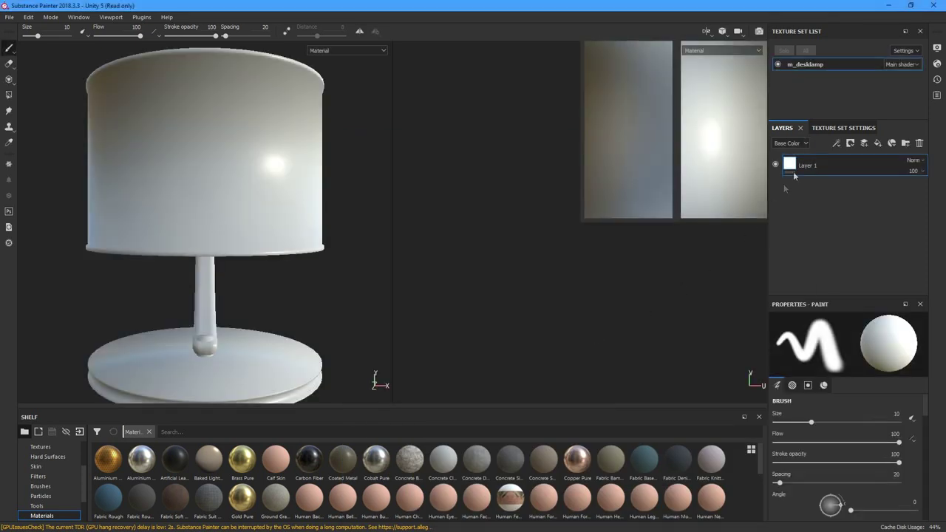
{"action": "left_click", "coordinate": [830, 128]}
{"action": "scroll", "coordinate": [890, 245], "scroll_direction": "up", "scroll_amount": 3}
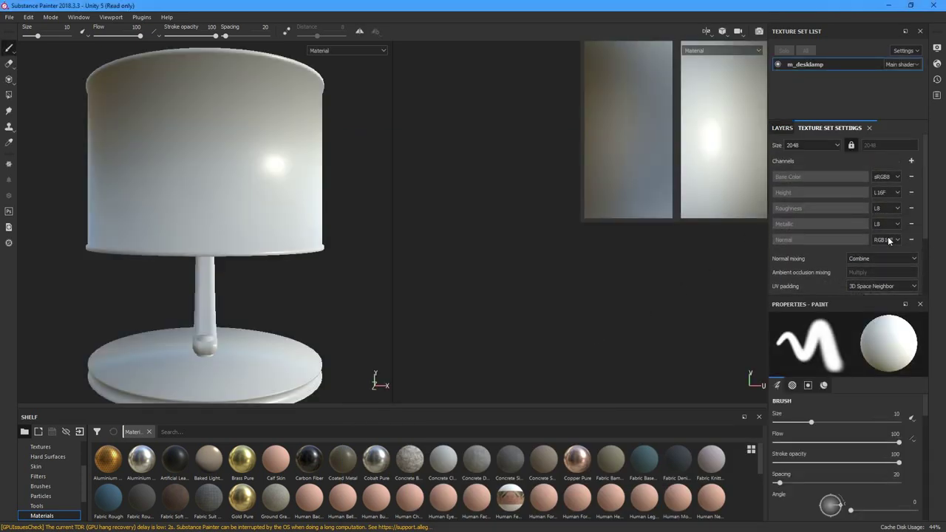
{"action": "left_click", "coordinate": [912, 161]}
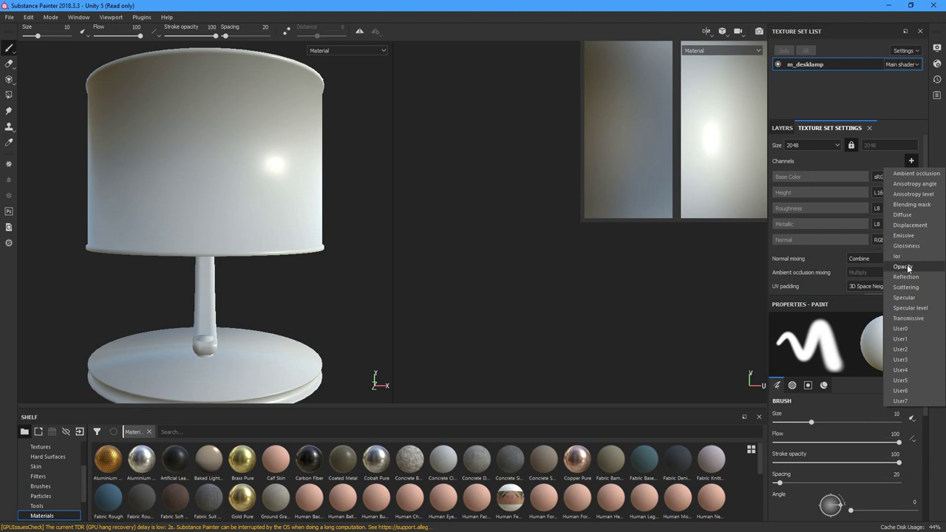
{"action": "left_click", "coordinate": [834, 162]}
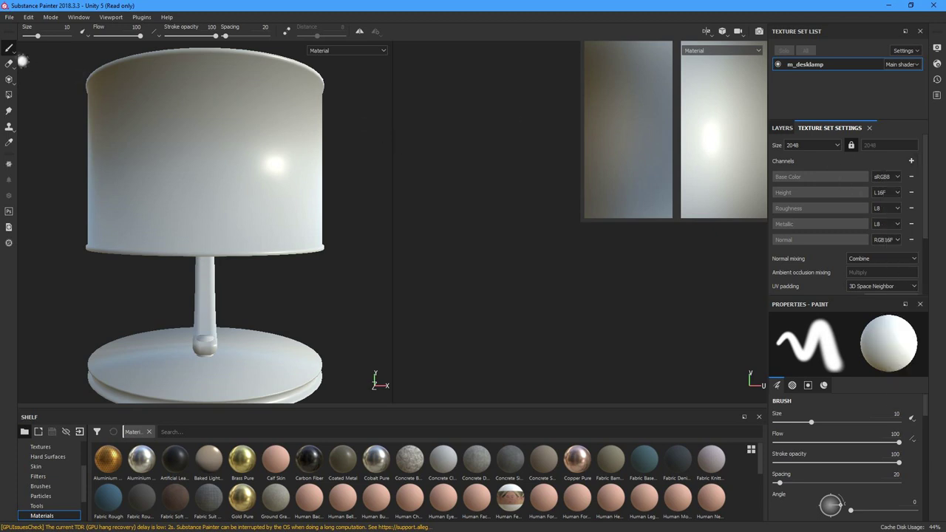
{"action": "left_click", "coordinate": [9, 18]}
{"action": "left_click", "coordinate": [17, 28]}
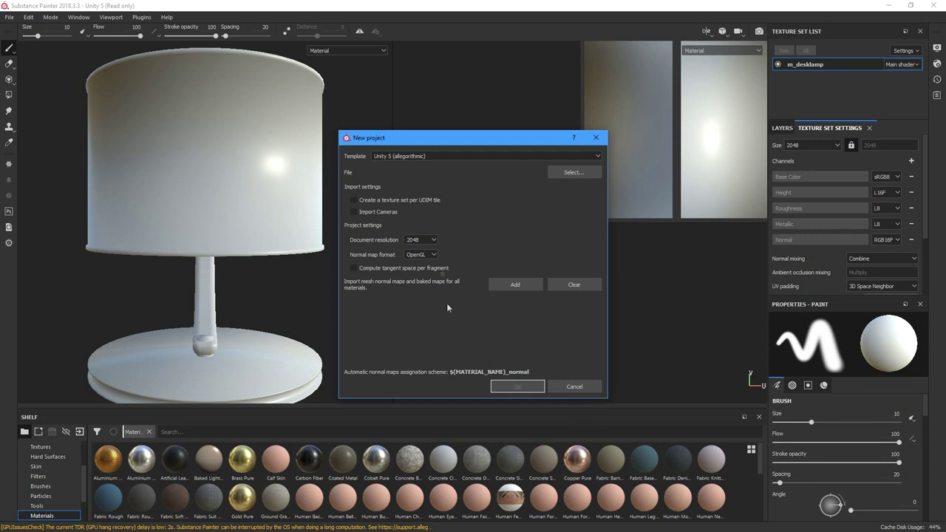
Browse the Template dropdown list, leaving Unity 5 selected.
{"action": "left_click", "coordinate": [433, 153]}
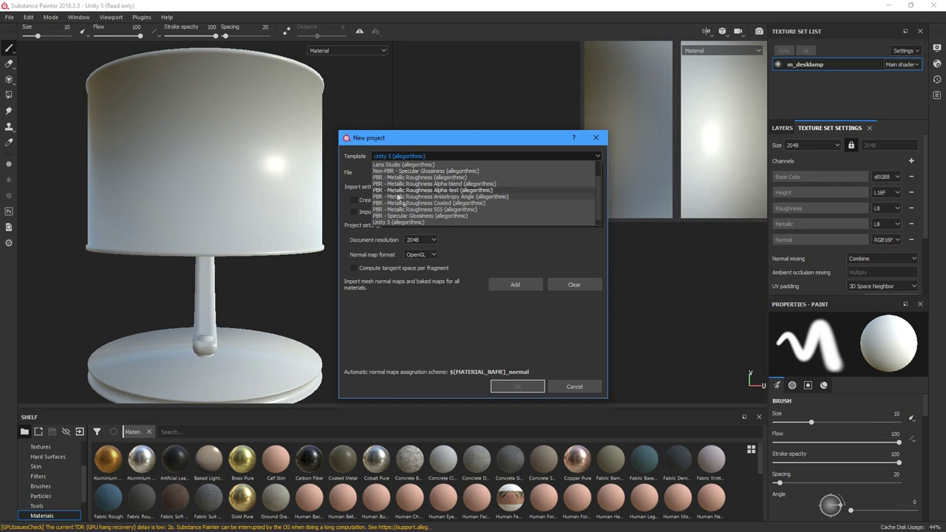
{"action": "scroll", "coordinate": [417, 217], "scroll_direction": "down", "scroll_amount": 1}
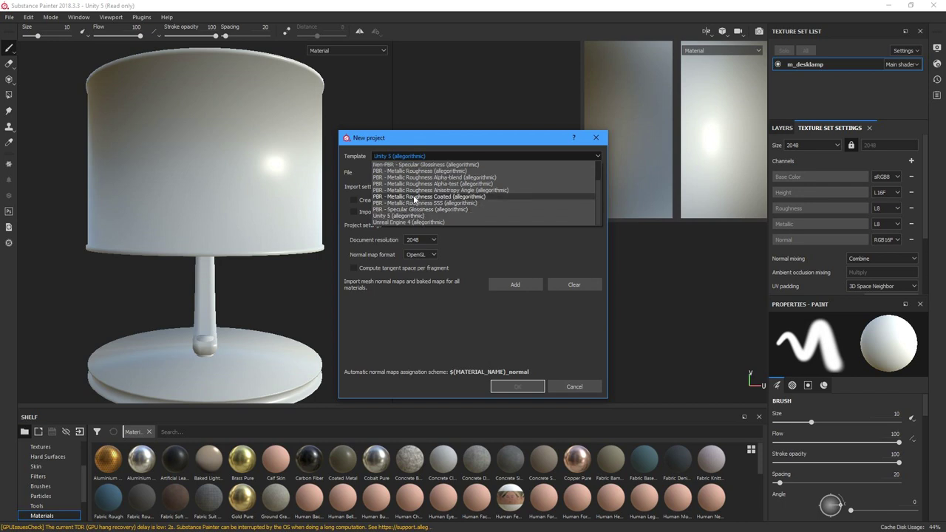
{"action": "scroll", "coordinate": [415, 204], "scroll_direction": "up", "scroll_amount": 3}
{"action": "scroll", "coordinate": [416, 198], "scroll_direction": "down", "scroll_amount": 3}
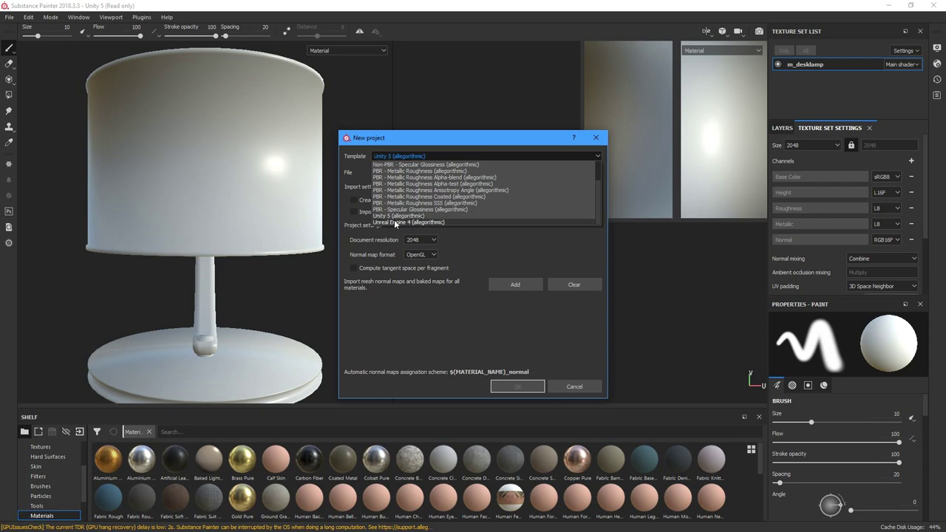
{"action": "scroll", "coordinate": [396, 200], "scroll_direction": "up", "scroll_amount": 4}
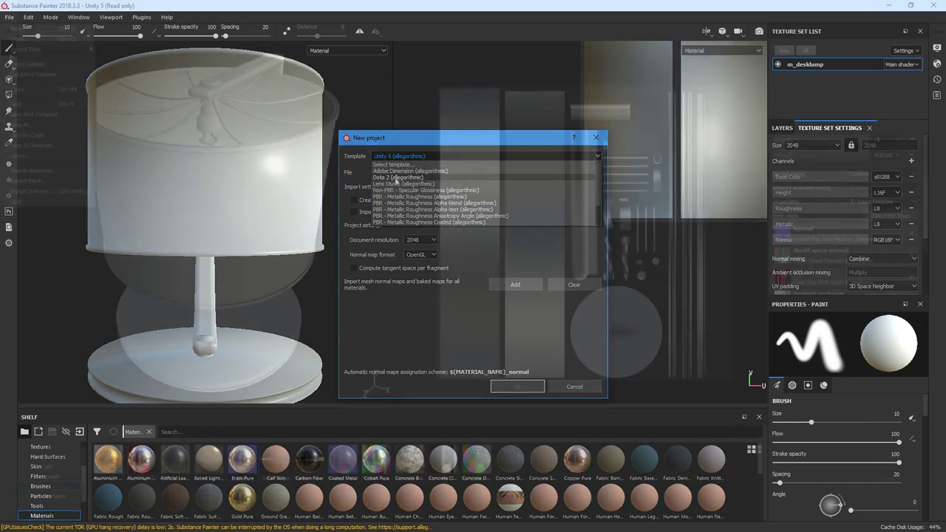
{"action": "left_click", "coordinate": [367, 140]}
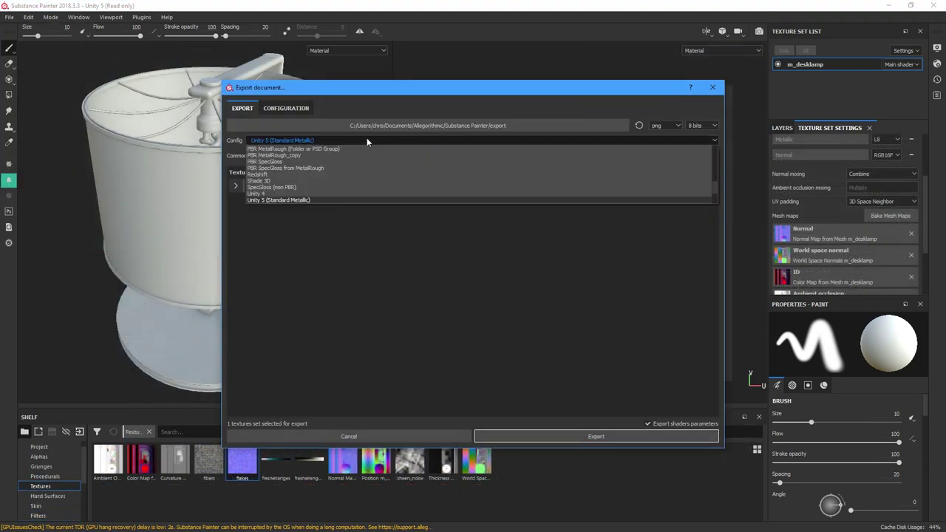
{"action": "scroll", "coordinate": [351, 160], "scroll_direction": "up", "scroll_amount": 3}
{"action": "scroll", "coordinate": [351, 160], "scroll_direction": "up", "scroll_amount": 3}
{"action": "scroll", "coordinate": [296, 185], "scroll_direction": "up", "scroll_amount": 3}
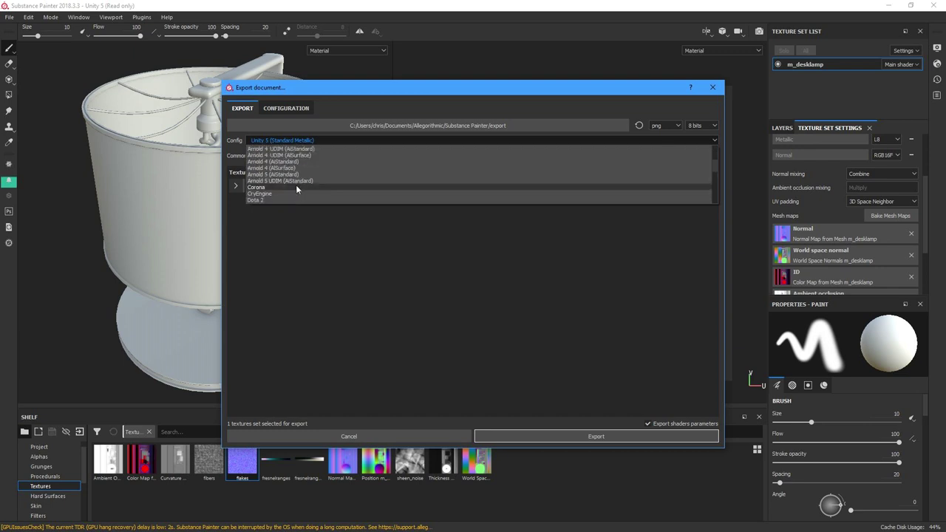
{"action": "scroll", "coordinate": [296, 185], "scroll_direction": "down", "scroll_amount": 2}
{"action": "scroll", "coordinate": [296, 187], "scroll_direction": "down", "scroll_amount": 2}
{"action": "scroll", "coordinate": [295, 187], "scroll_direction": "down", "scroll_amount": 2}
{"action": "scroll", "coordinate": [299, 189], "scroll_direction": "down", "scroll_amount": 2}
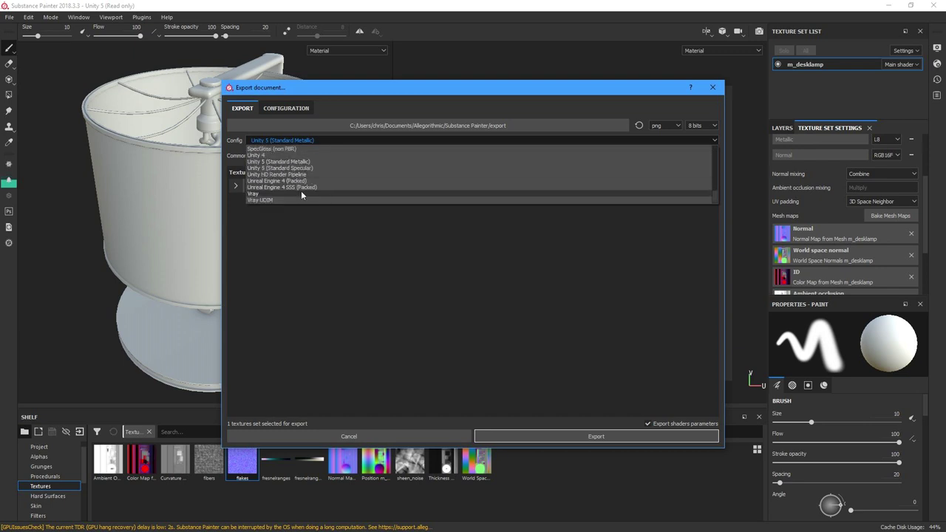
{"action": "left_click", "coordinate": [311, 163]}
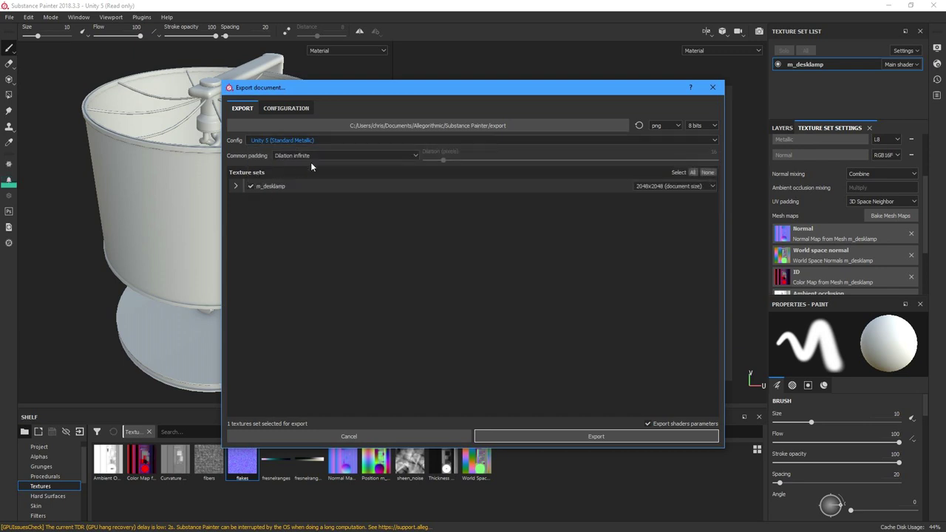
{"action": "left_click", "coordinate": [235, 186]}
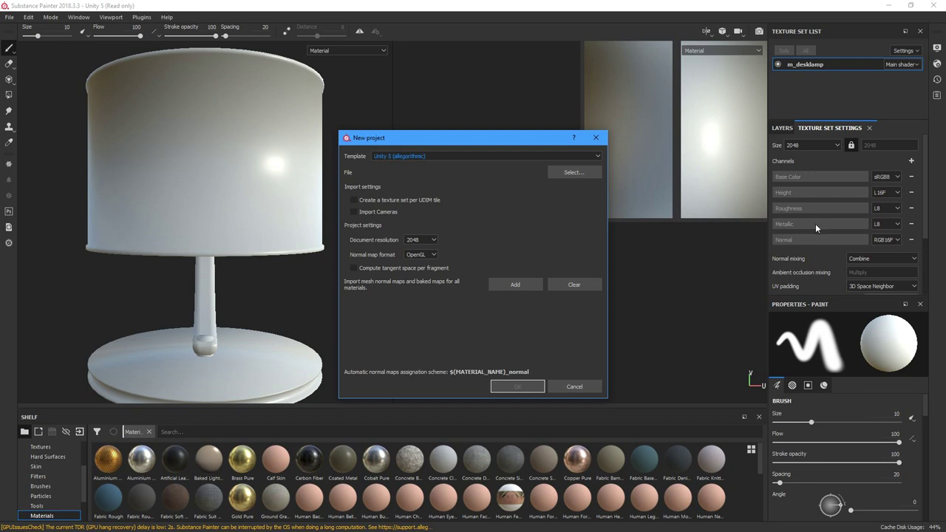
Show the DirectX and OpenGL choices in the Normal map format dropdown.
{"action": "left_click", "coordinate": [415, 255]}
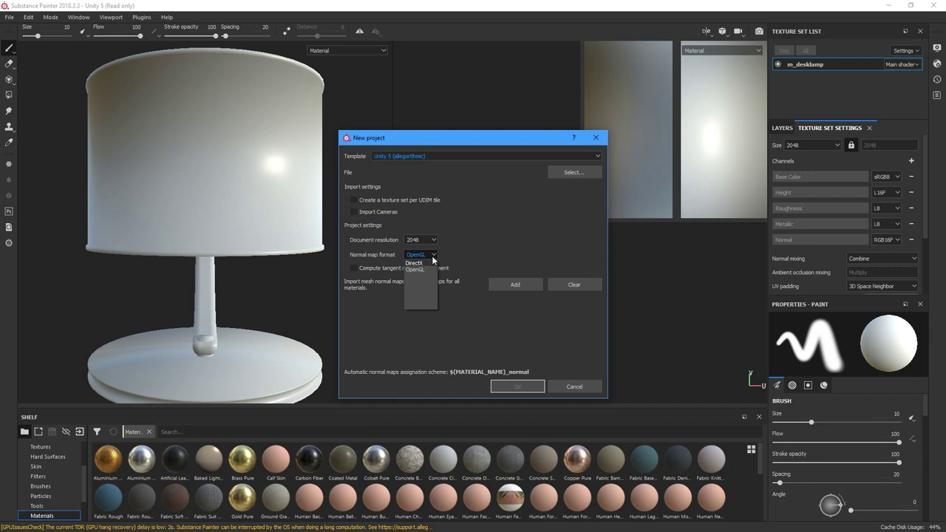
Keep OpenGL normals and bring up the document resolution choices.
{"action": "left_click", "coordinate": [419, 270]}
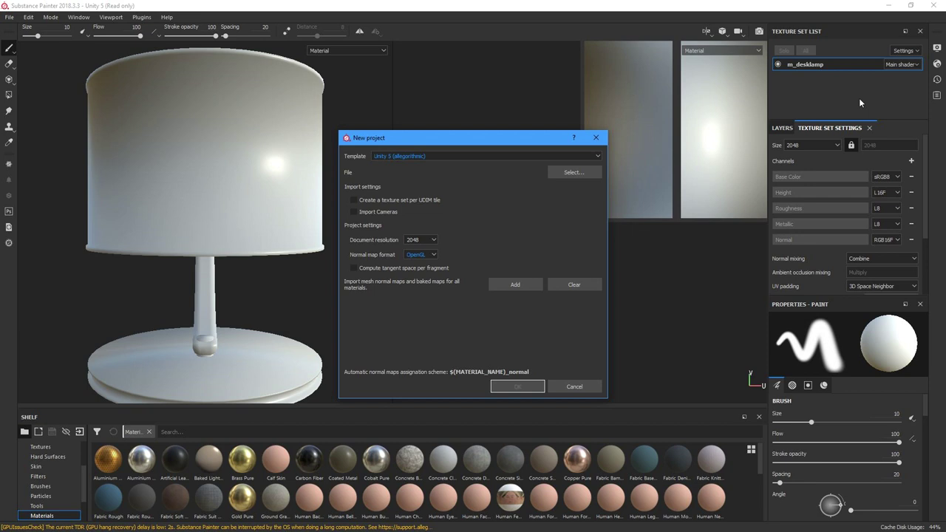
{"action": "left_click", "coordinate": [418, 200]}
Change the document resolution from 2048 to 1024.
{"action": "left_click", "coordinate": [429, 241]}
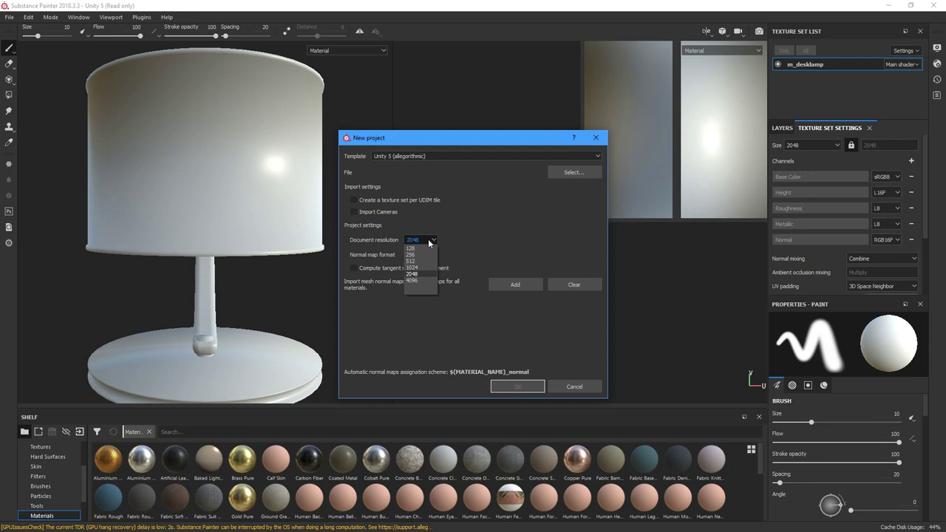
{"action": "left_click", "coordinate": [437, 145]}
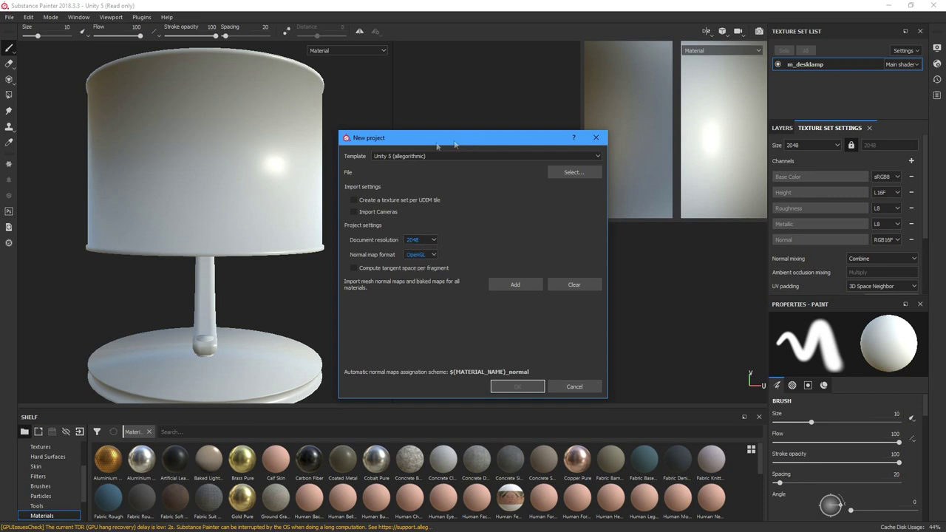
{"action": "left_click_drag", "start_coordinate": [437, 146], "coordinate": [183, 119]}
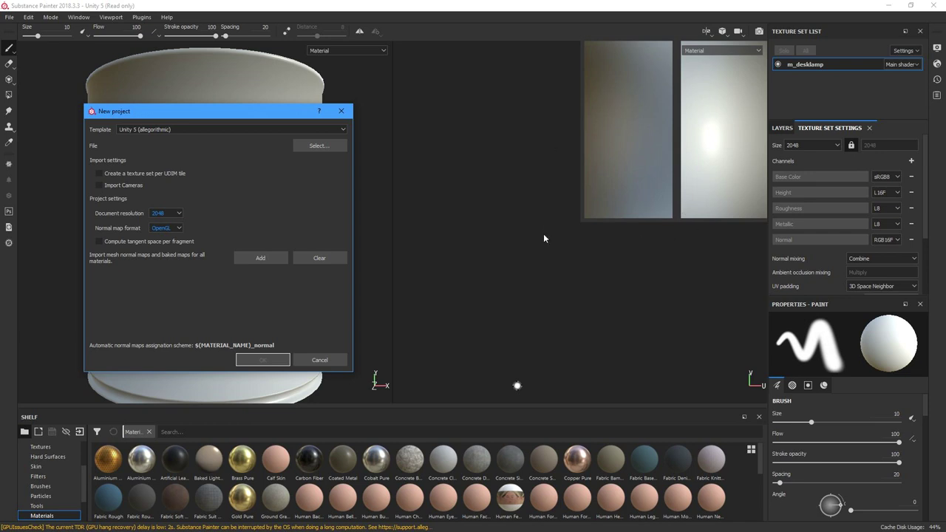
{"action": "left_click_drag", "start_coordinate": [239, 119], "coordinate": [482, 118]}
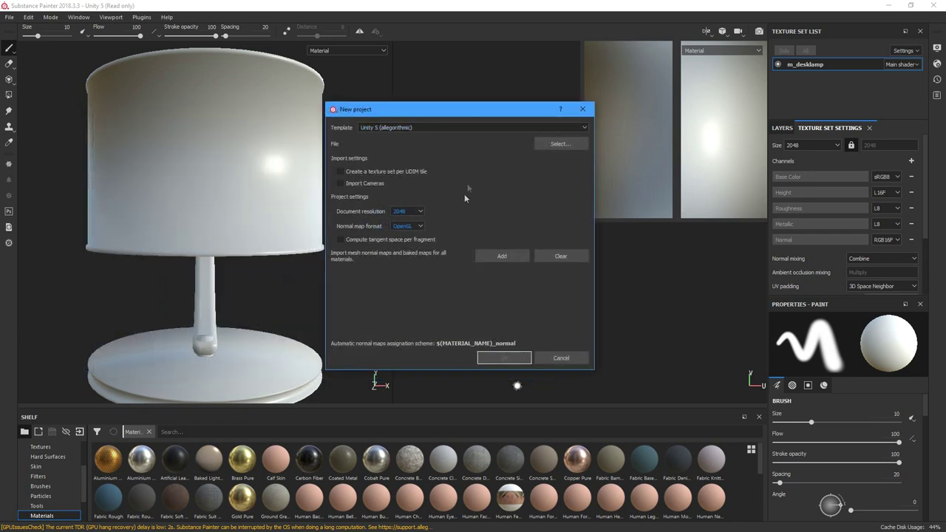
{"action": "left_click", "coordinate": [411, 213]}
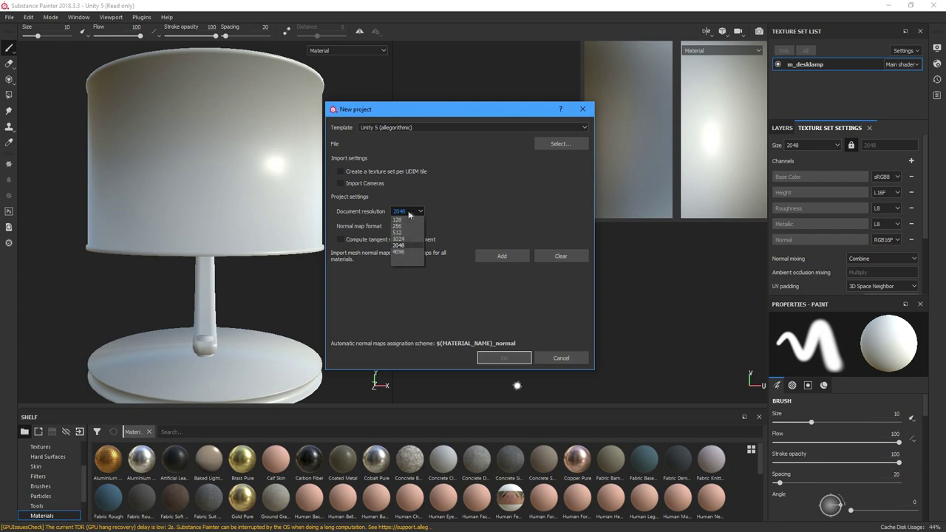
{"action": "left_click", "coordinate": [412, 212]}
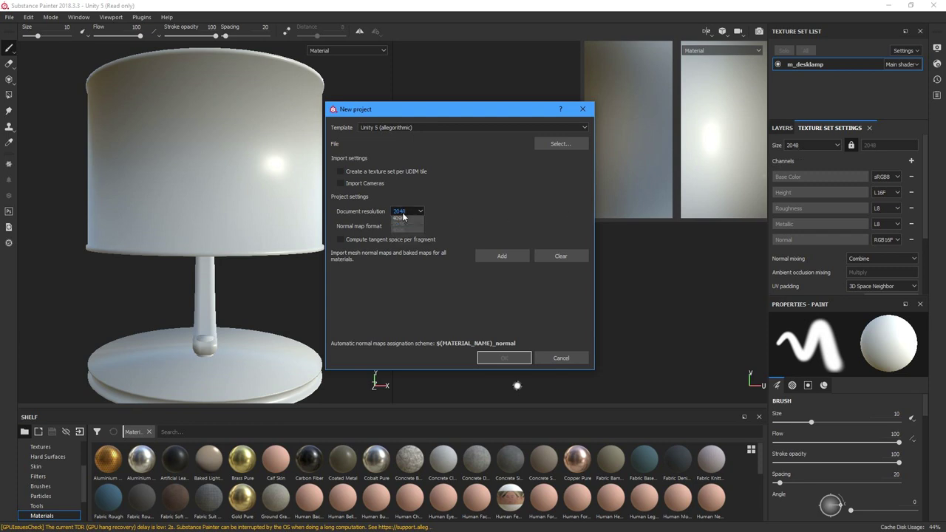
{"action": "left_click", "coordinate": [402, 212]}
{"action": "left_click", "coordinate": [401, 244]}
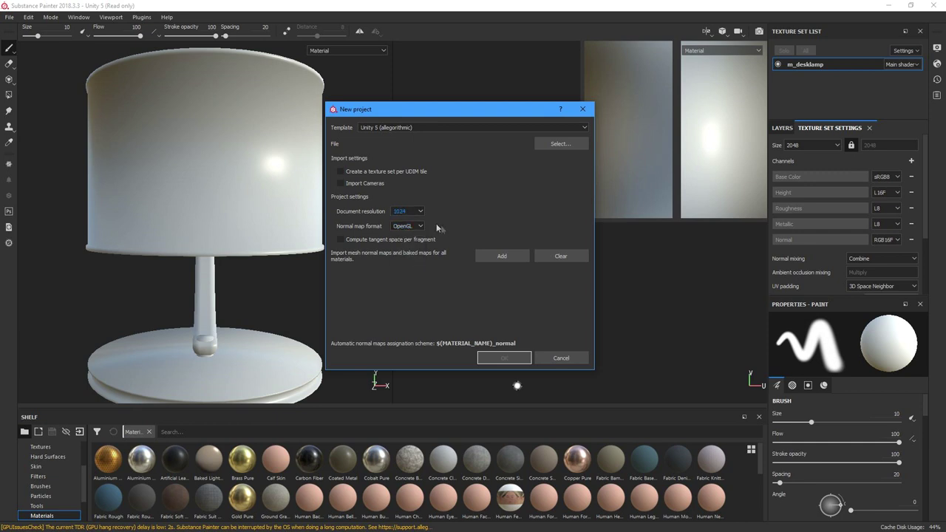
Cancel the baked-map import and the new project, returning to the desk lamp.
{"action": "left_click", "coordinate": [504, 258]}
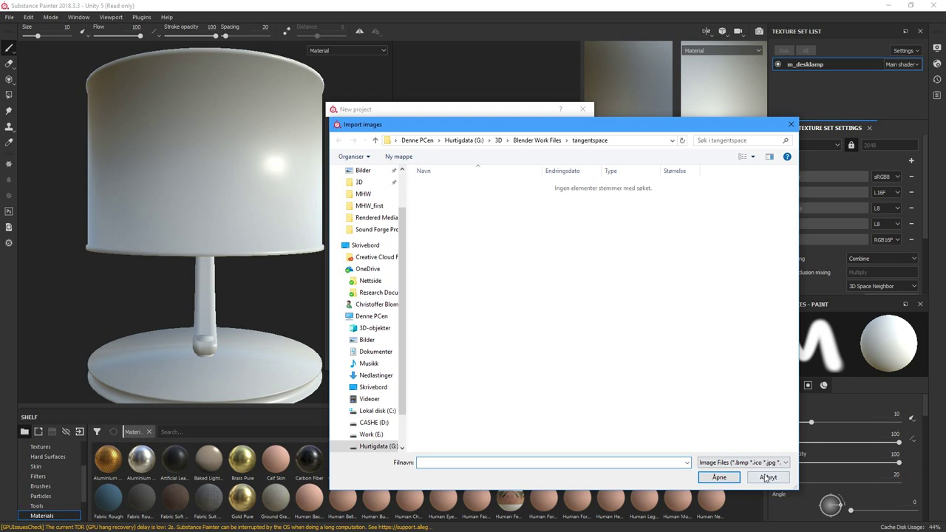
{"action": "left_click", "coordinate": [767, 477]}
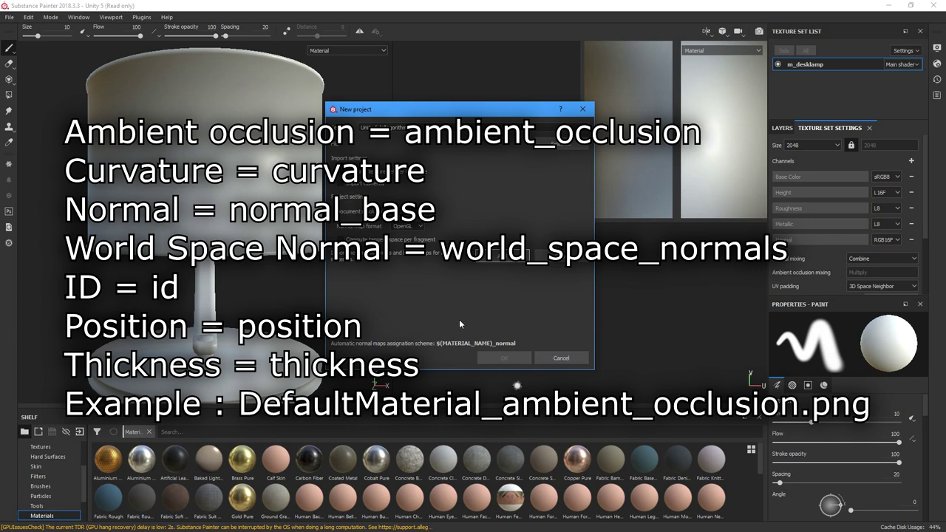
{"action": "left_click", "coordinate": [559, 358]}
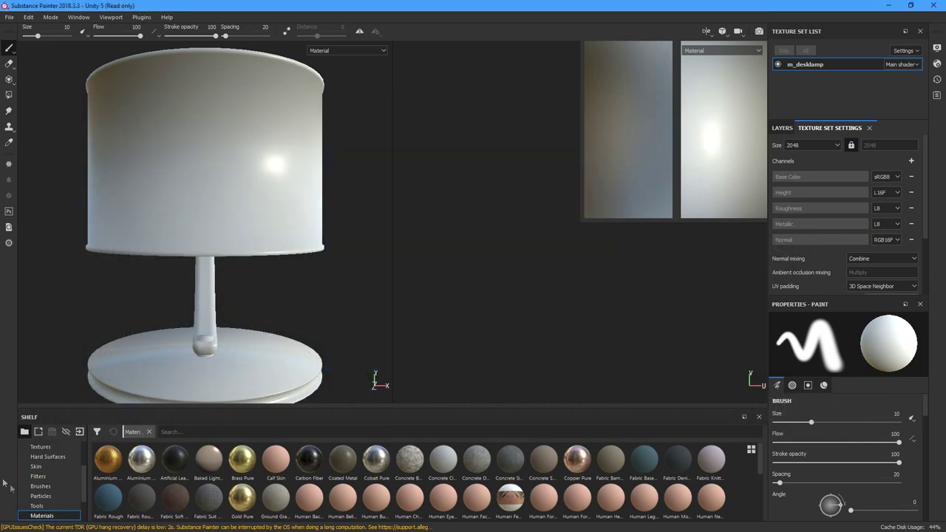
Show the Textures category on the shelf.
{"action": "scroll", "coordinate": [57, 500], "scroll_direction": "down", "scroll_amount": 3}
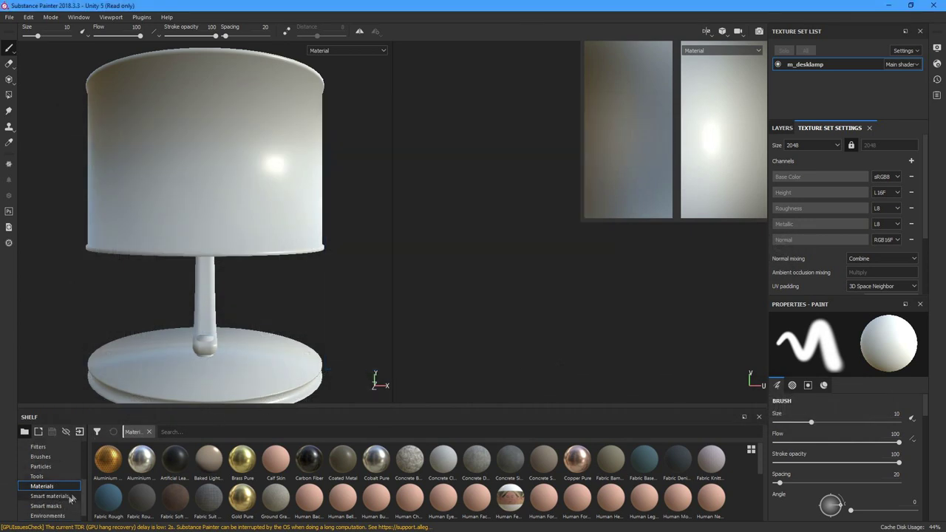
{"action": "scroll", "coordinate": [84, 488], "scroll_direction": "up", "scroll_amount": 1}
{"action": "scroll", "coordinate": [88, 484], "scroll_direction": "up", "scroll_amount": 2}
{"action": "scroll", "coordinate": [89, 479], "scroll_direction": "up", "scroll_amount": 4}
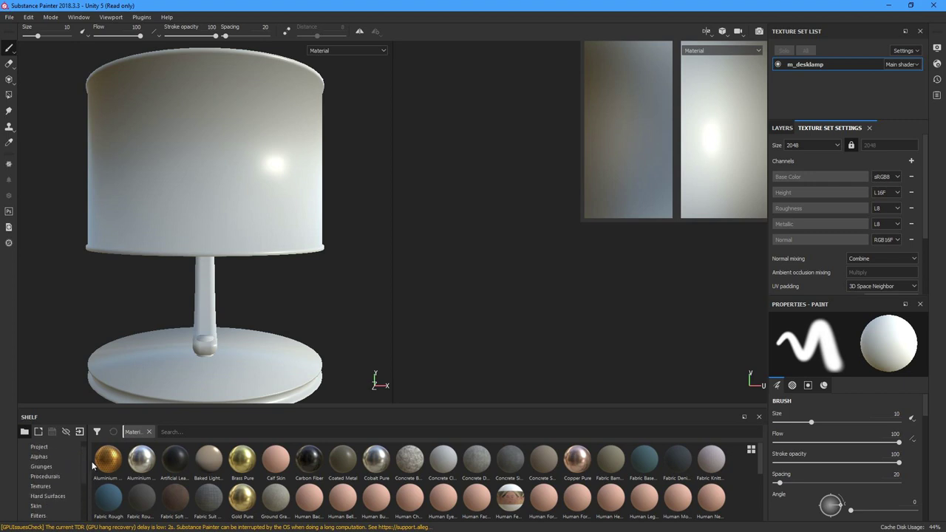
{"action": "left_click", "coordinate": [62, 486]}
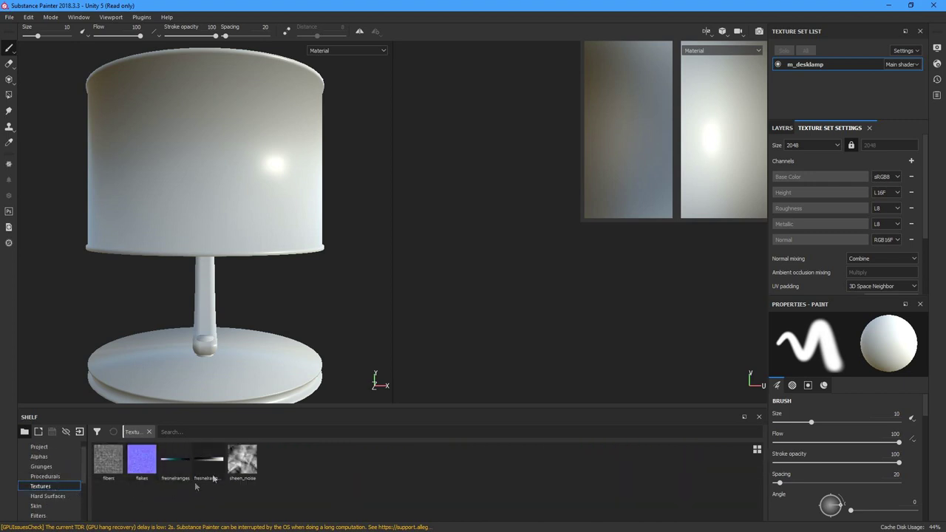
Try the flakes texture in the normal map slot, then begin a new project.
{"action": "scroll", "coordinate": [809, 243], "scroll_direction": "down", "scroll_amount": 2}
{"action": "scroll", "coordinate": [810, 242], "scroll_direction": "down", "scroll_amount": 2}
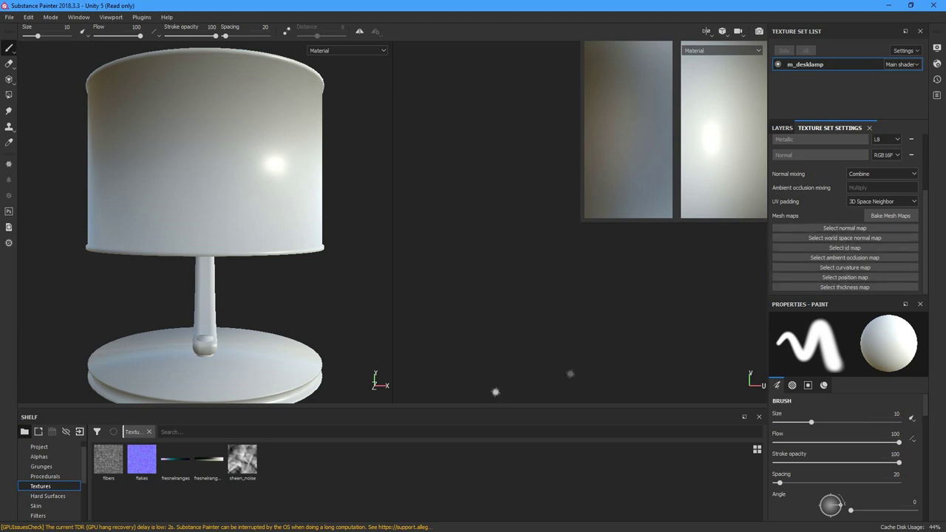
{"action": "mouse_move", "coordinate": [142, 460]}
{"action": "left_mouse_down"}
{"action": "mouse_move", "coordinate": [833, 229]}
{"action": "mouse_move", "coordinate": [156, 462]}
{"action": "left_mouse_up"}
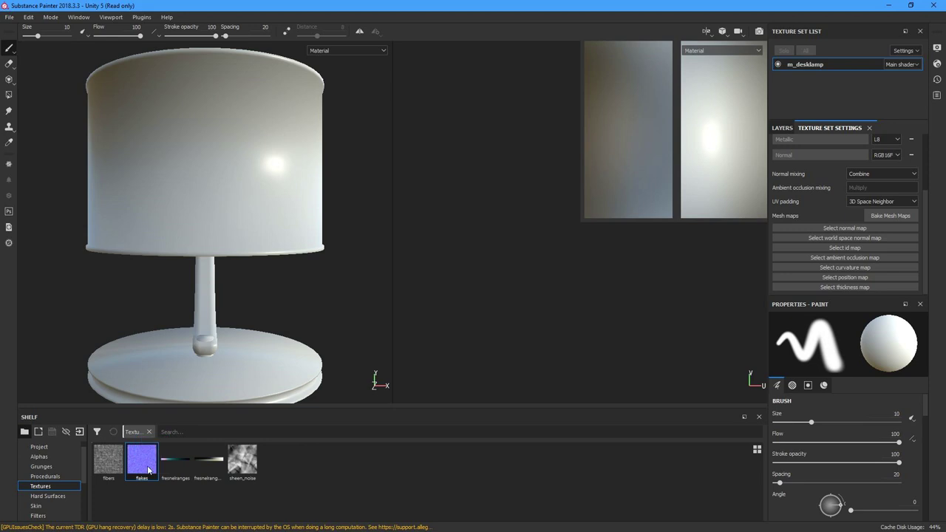
{"action": "left_click", "coordinate": [9, 16]}
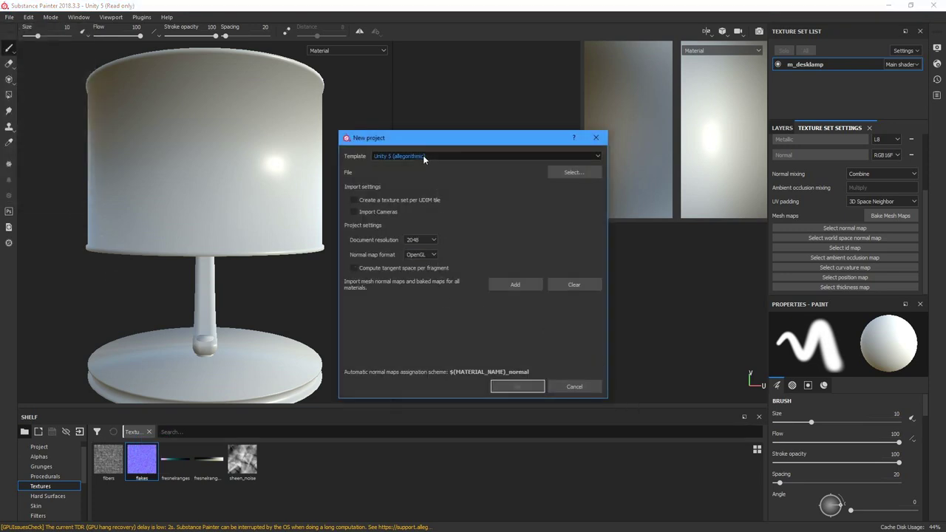
Create a Unity 5 project from desklamp-tangents_low.fbx with per-fragment tangent space.
{"action": "left_click", "coordinate": [422, 156]}
{"action": "left_click", "coordinate": [411, 173]}
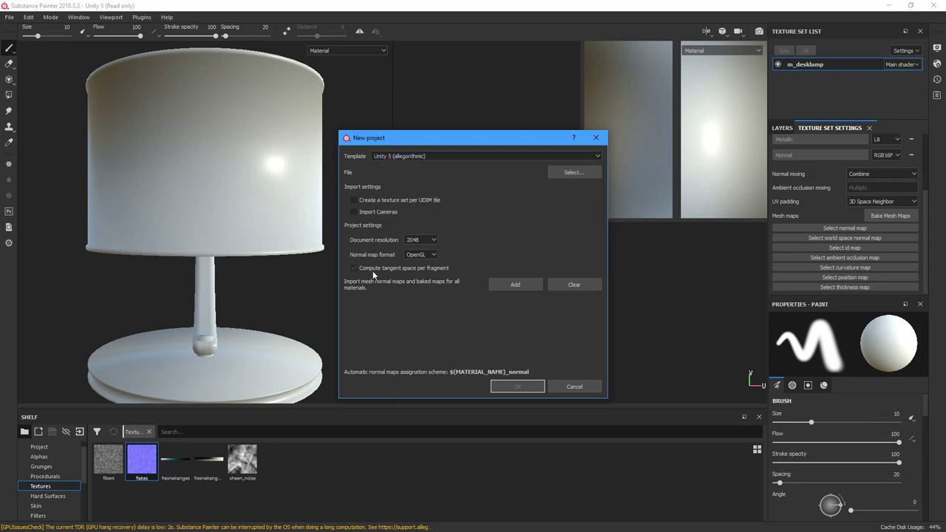
{"action": "left_click", "coordinate": [411, 267]}
{"action": "left_click", "coordinate": [568, 173]}
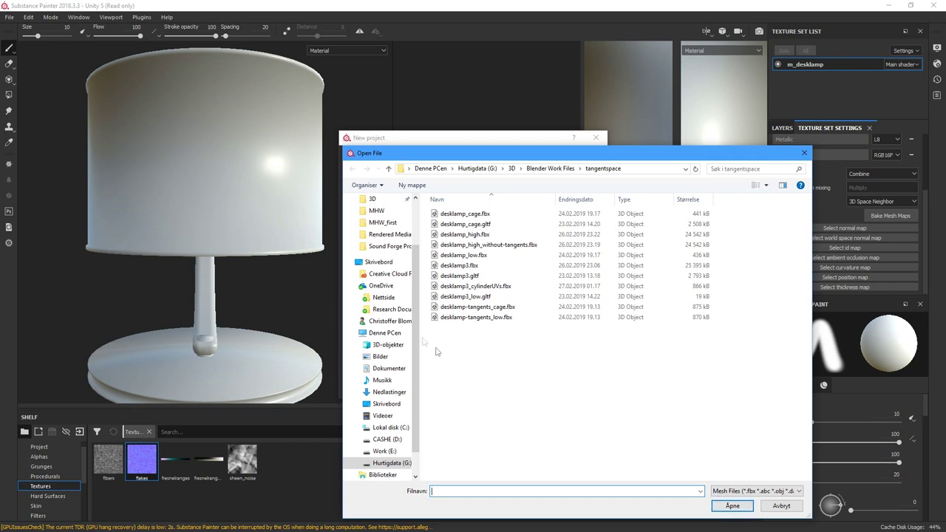
{"action": "double_click", "coordinate": [491, 318]}
{"action": "left_click", "coordinate": [518, 385]}
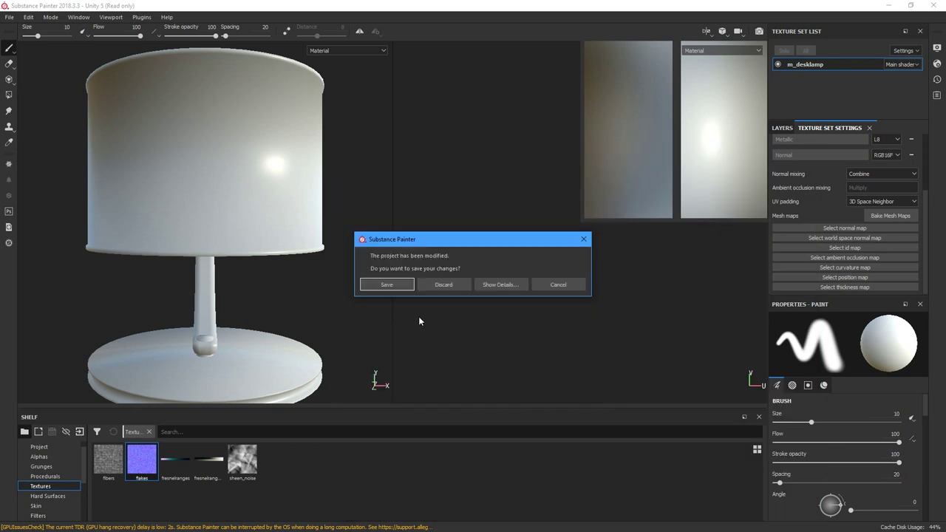
Discard unsaved changes and swap the project mesh to desklamp-tangents_low.fbx in Project Configuration.
{"action": "left_click", "coordinate": [444, 286]}
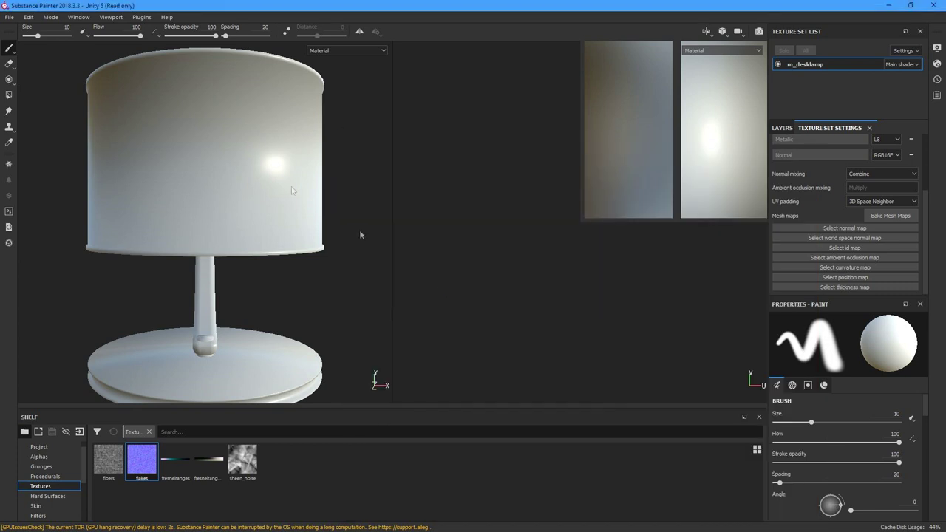
{"action": "left_click", "coordinate": [29, 17]}
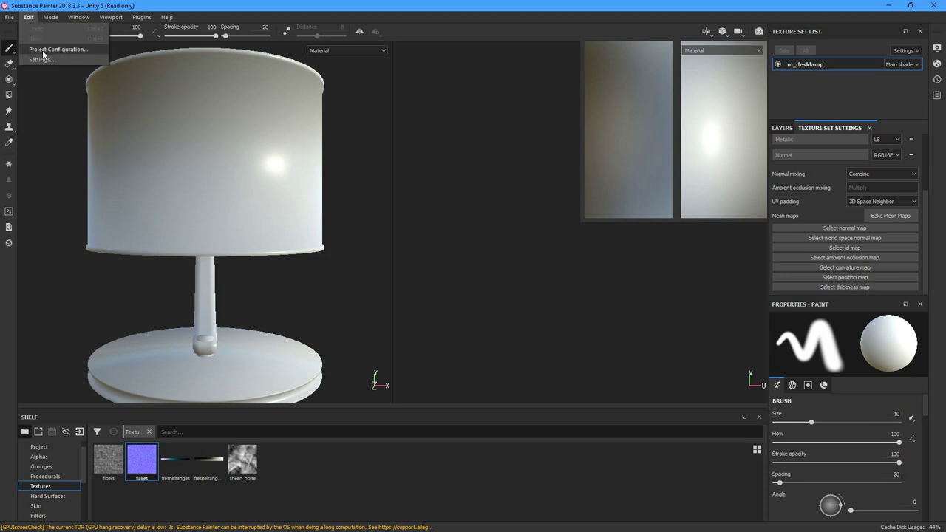
{"action": "left_click", "coordinate": [44, 50]}
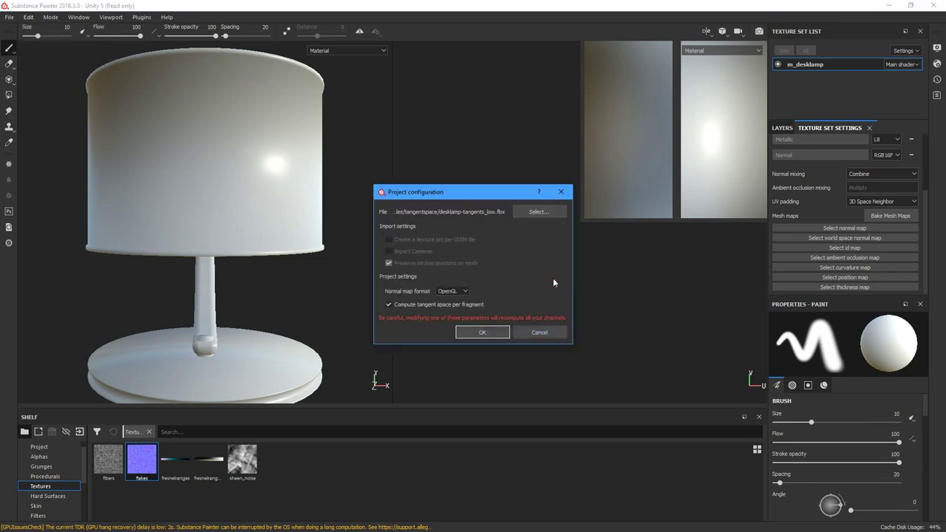
{"action": "left_click", "coordinate": [539, 212]}
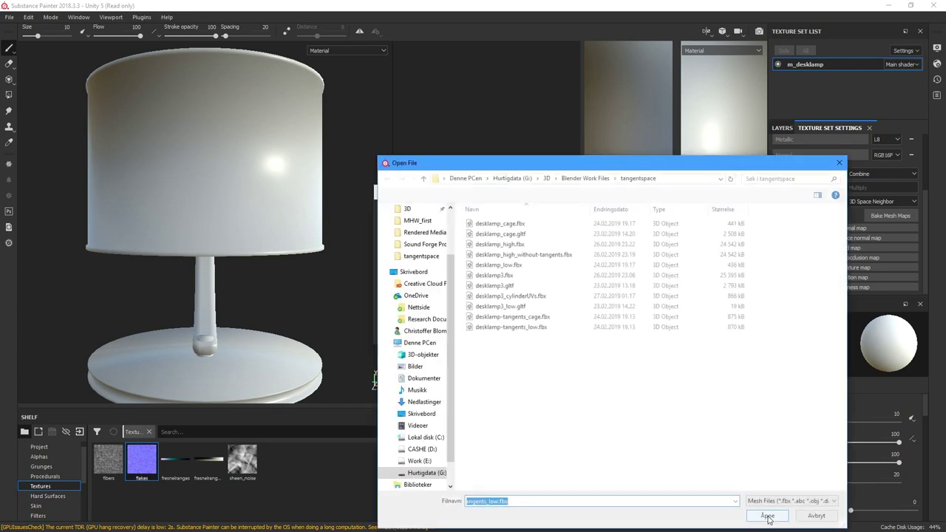
{"action": "left_click_drag", "start_coordinate": [632, 163], "coordinate": [714, 93]}
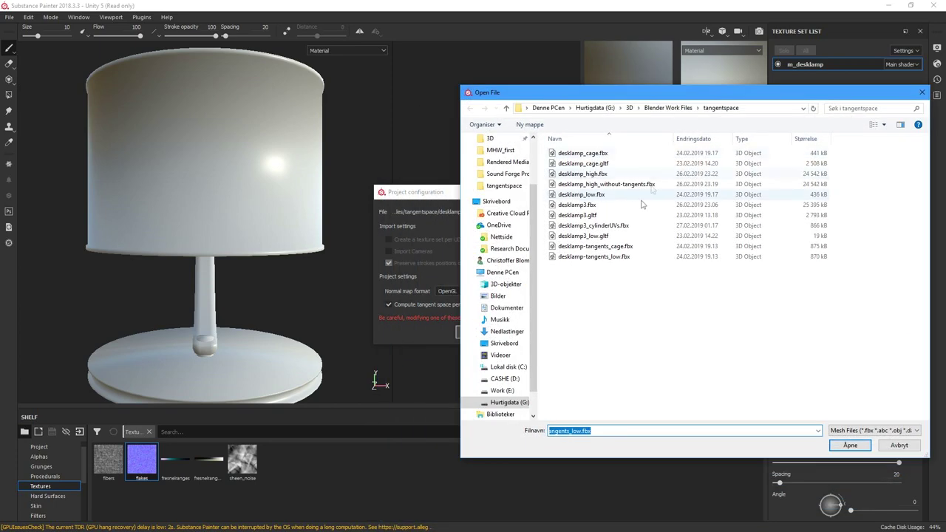
{"action": "left_click", "coordinate": [614, 257]}
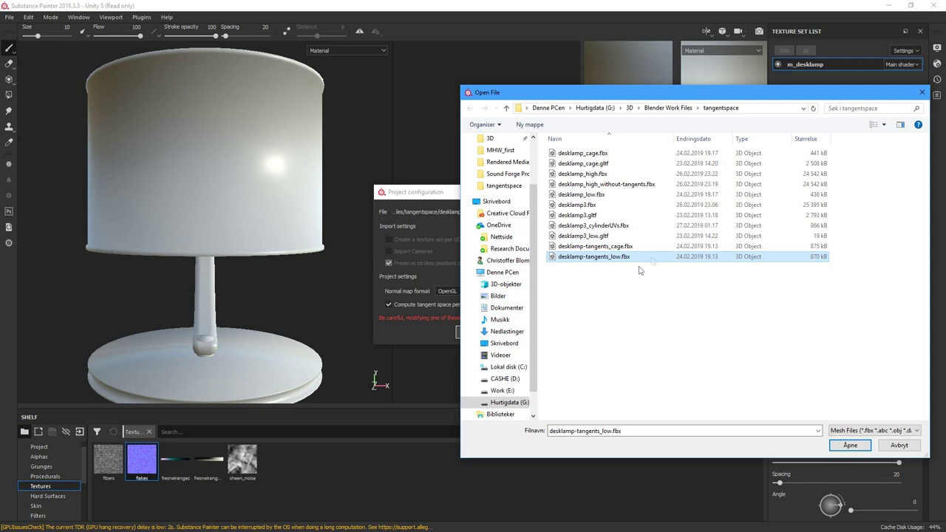
{"action": "left_click_drag", "start_coordinate": [631, 98], "coordinate": [606, 97]}
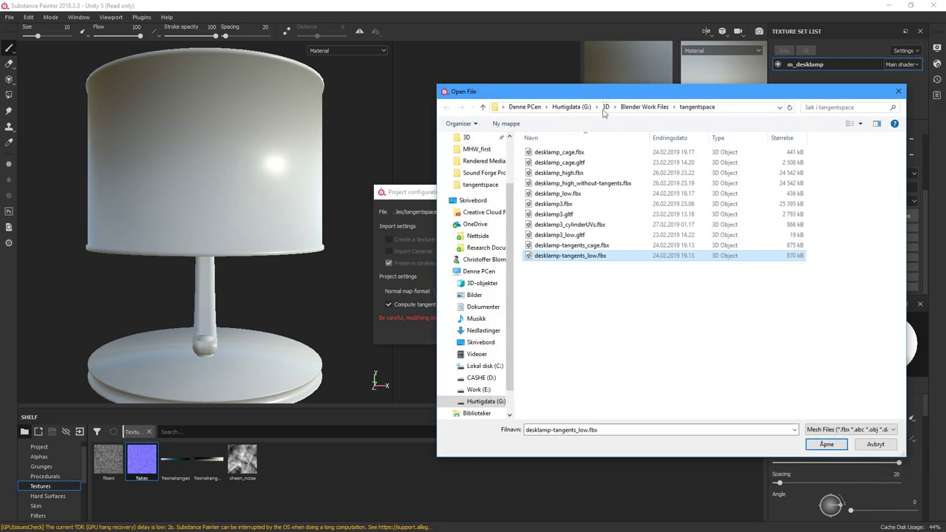
{"action": "left_click", "coordinate": [826, 444]}
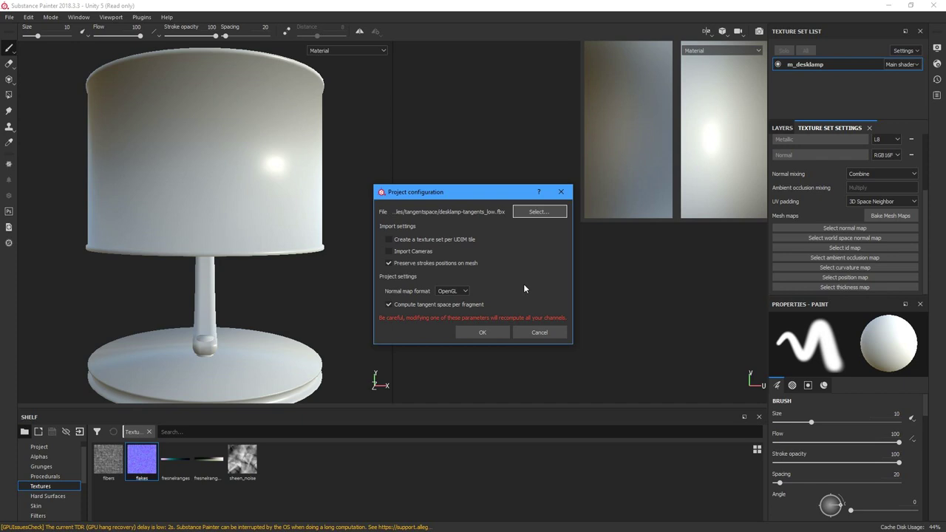
{"action": "left_click", "coordinate": [488, 331]}
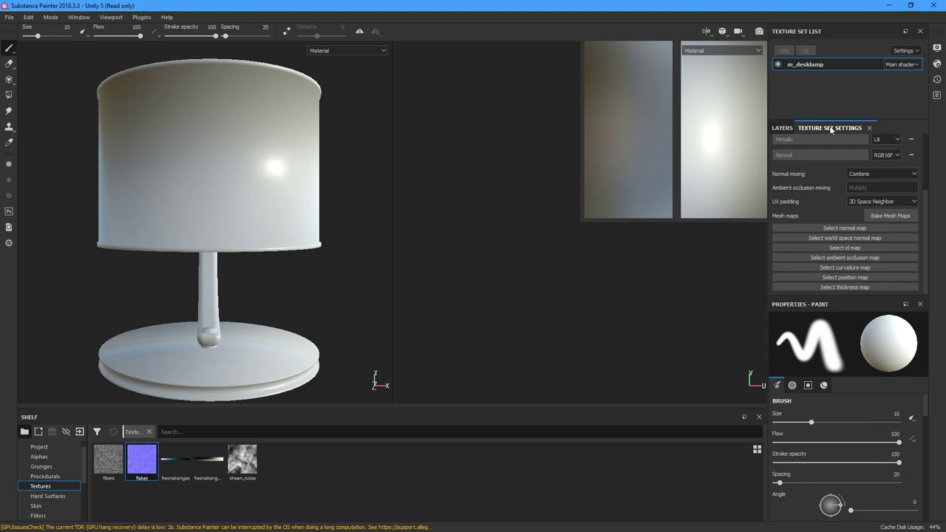
Open the Baking dialog, toggling Thickness and None/All so all seven maps stay enabled.
{"action": "left_click", "coordinate": [890, 217]}
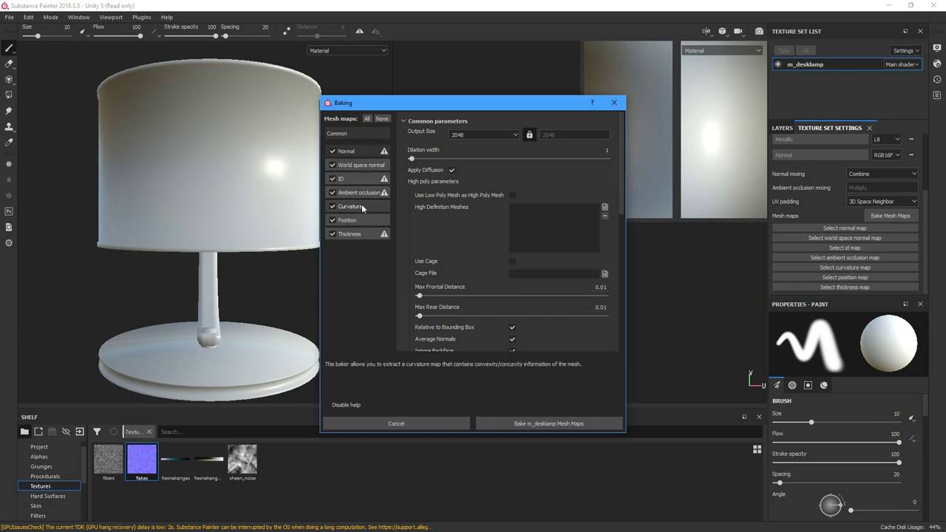
{"action": "left_click", "coordinate": [333, 234]}
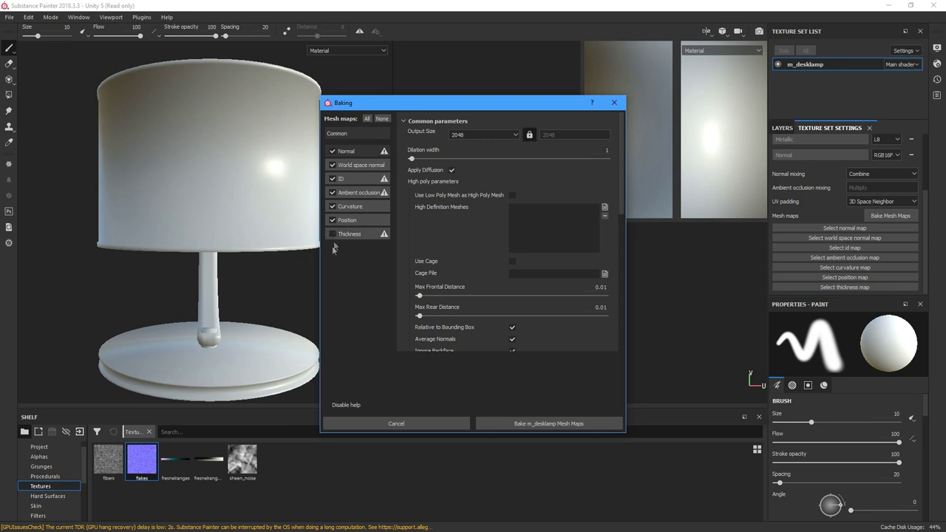
{"action": "left_click", "coordinate": [333, 233]}
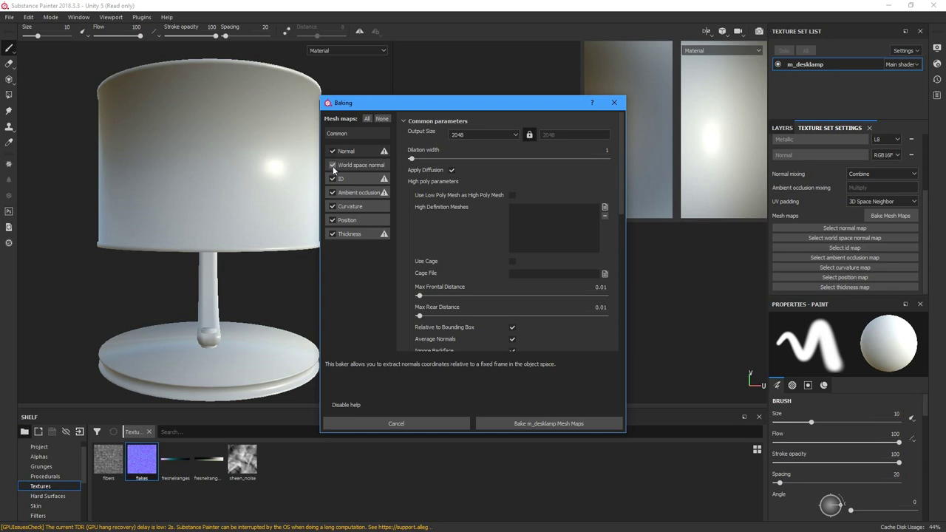
{"action": "left_click", "coordinate": [381, 119]}
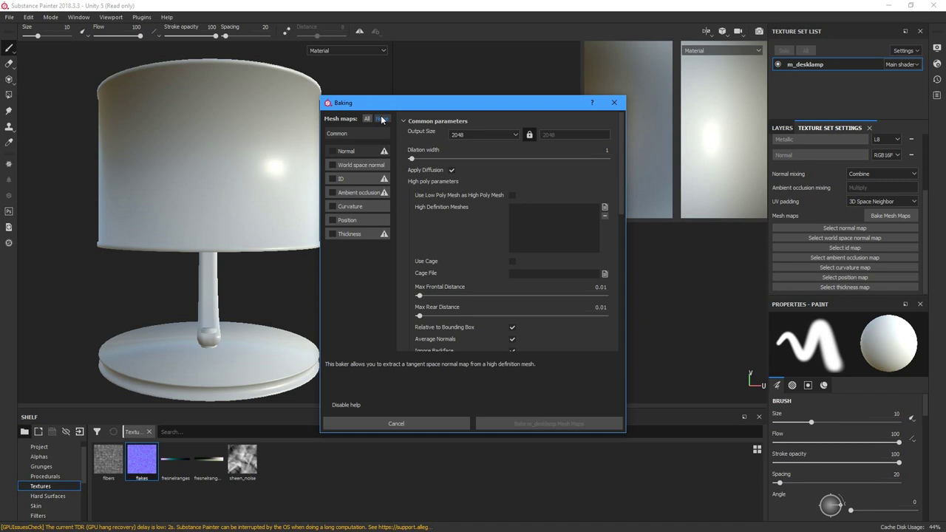
{"action": "left_click", "coordinate": [368, 118]}
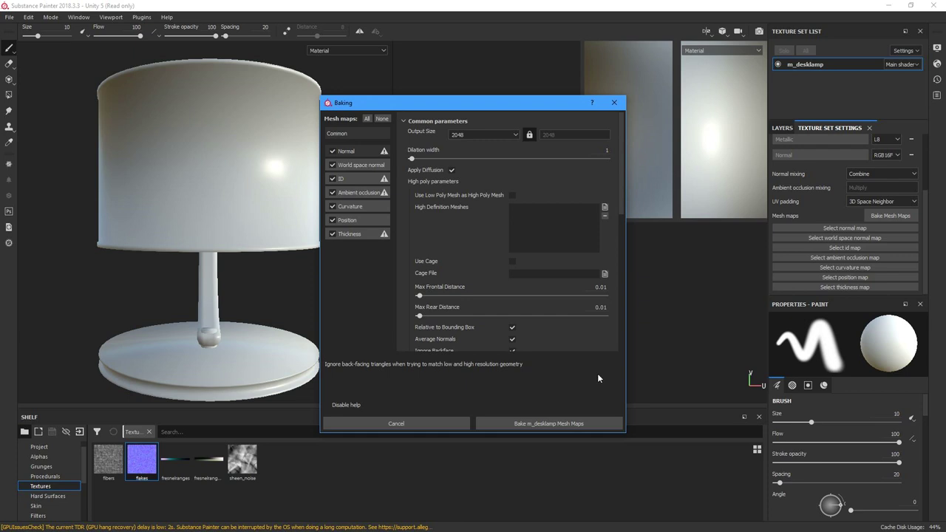
Review each baker's settings (normals, ID, AO, curvature, position, thickness), then show Common parameters.
{"action": "left_click", "coordinate": [364, 165]}
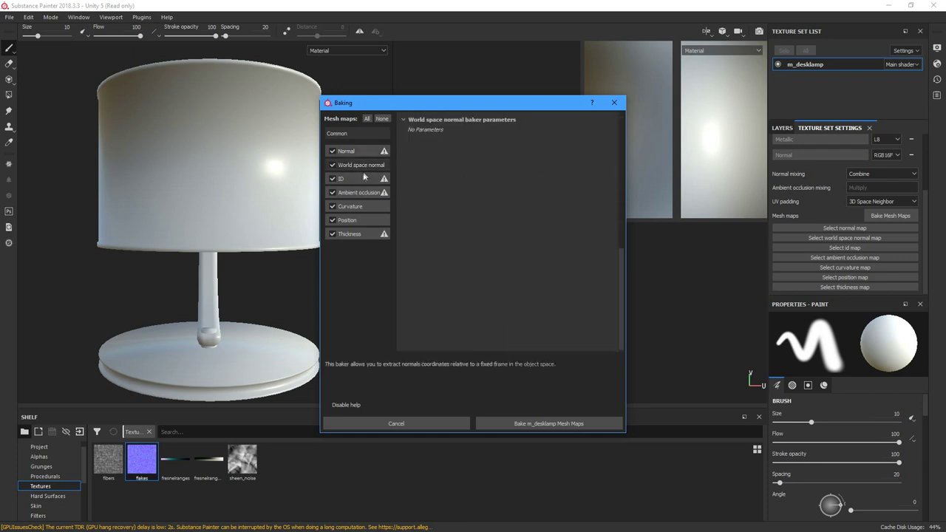
{"action": "left_click", "coordinate": [362, 179]}
{"action": "left_click", "coordinate": [360, 191]}
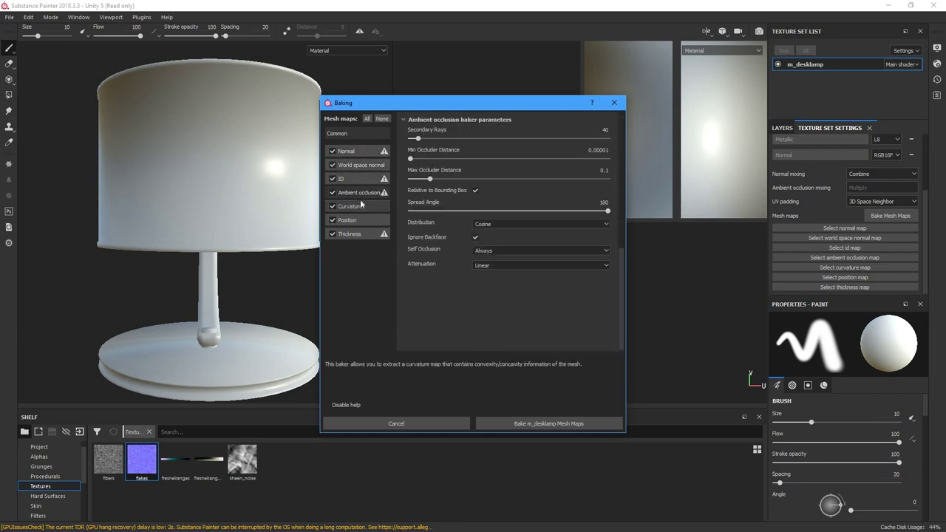
{"action": "left_click", "coordinate": [360, 205]}
{"action": "left_click", "coordinate": [359, 219]}
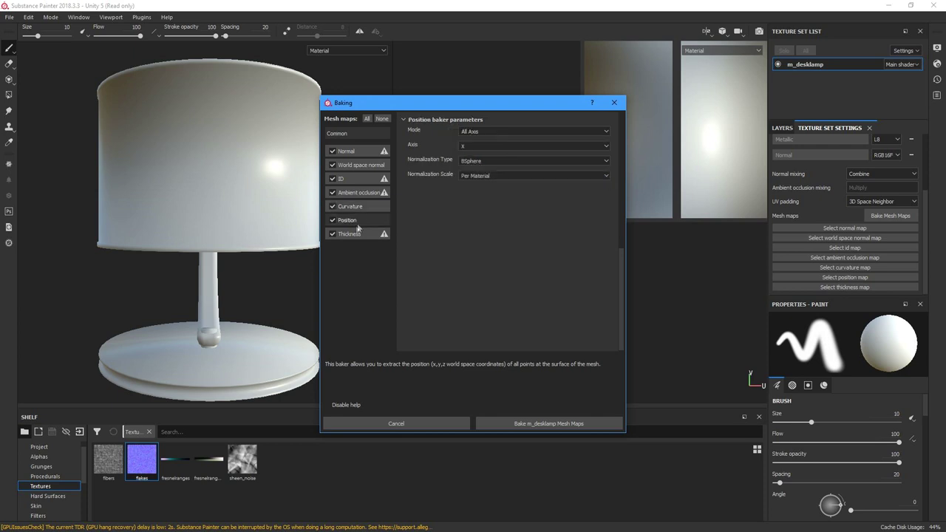
{"action": "left_click", "coordinate": [355, 234]}
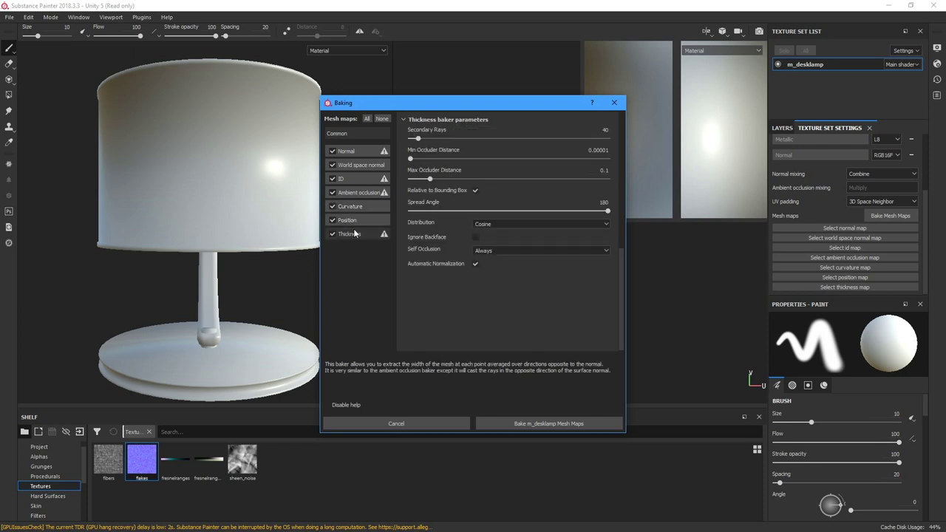
{"action": "left_click", "coordinate": [364, 151]}
{"action": "left_click", "coordinate": [363, 179]}
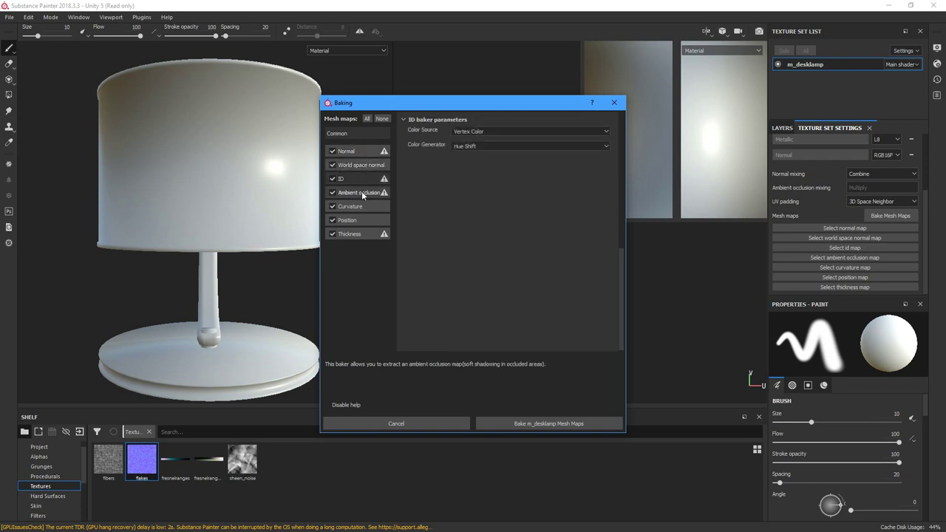
{"action": "left_click", "coordinate": [361, 191]}
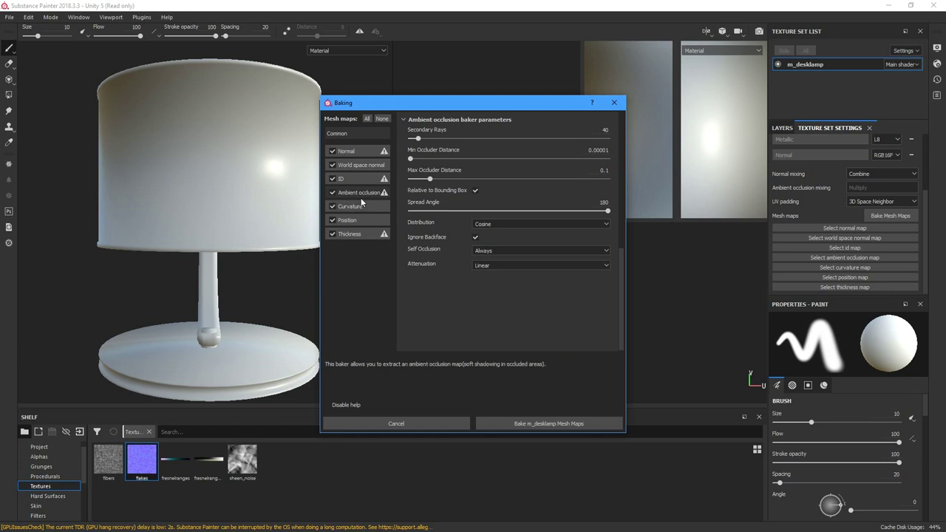
{"action": "left_click", "coordinate": [362, 134]}
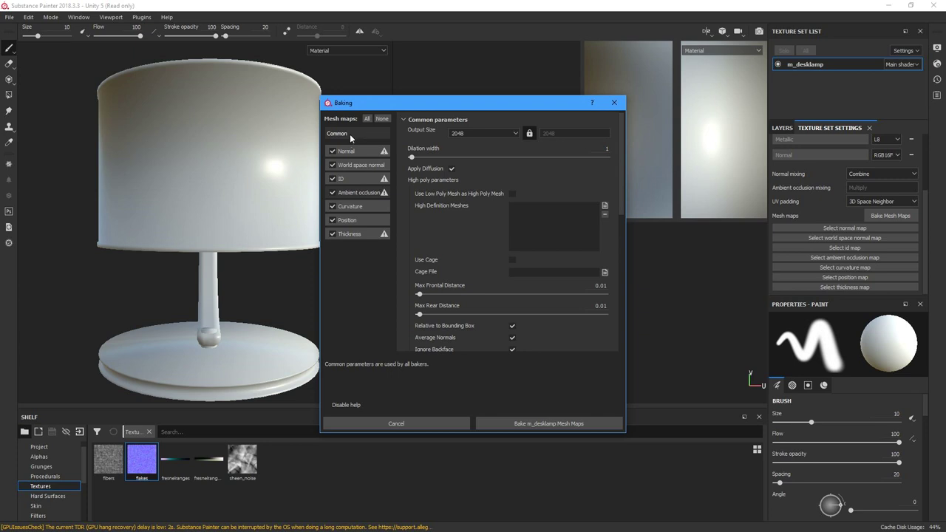
Browse output sizes keeping 2048, and widen dilation width to about 86 pixels.
{"action": "left_click", "coordinate": [479, 134]}
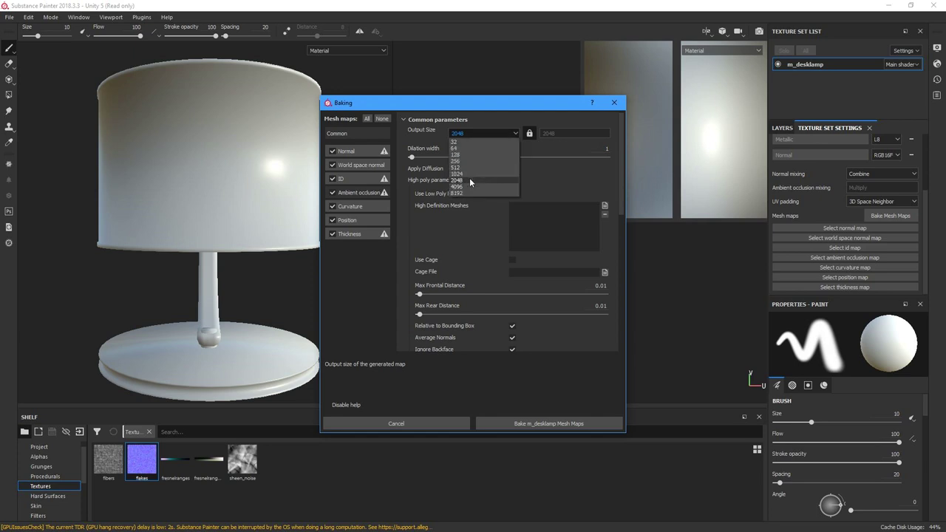
{"action": "left_click", "coordinate": [483, 121]}
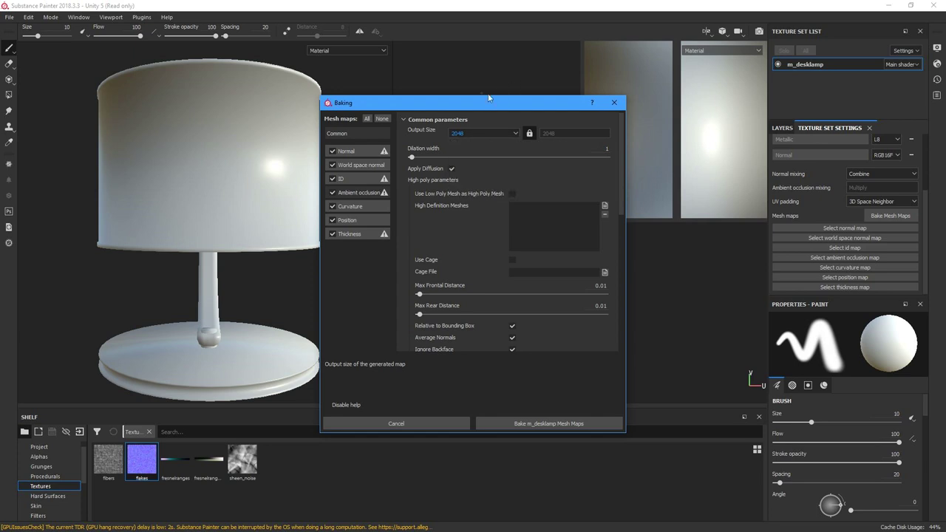
{"action": "left_click_drag", "start_coordinate": [471, 97], "coordinate": [459, 104]}
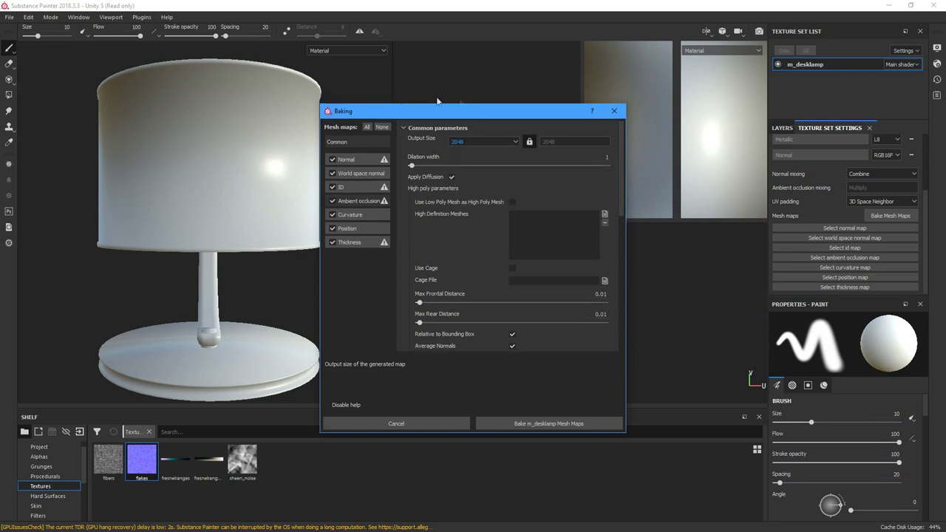
{"action": "left_click", "coordinate": [481, 141]}
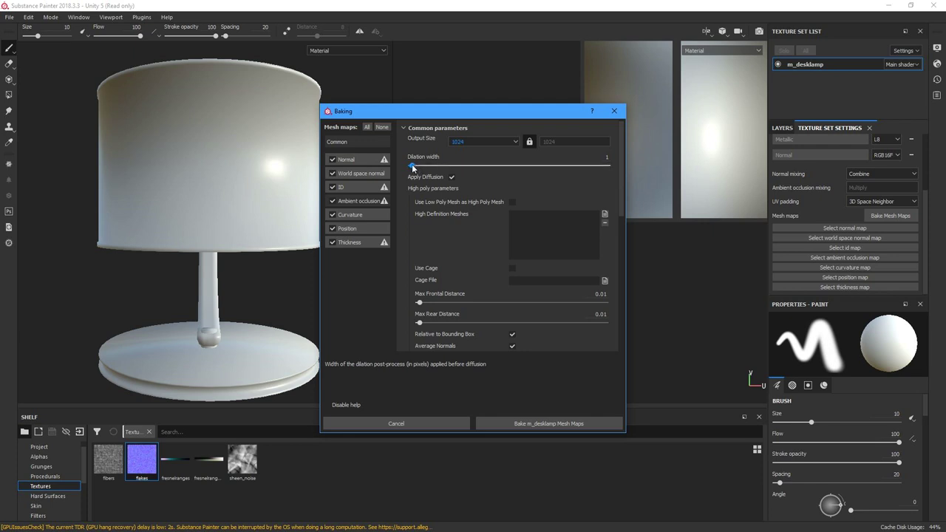
{"action": "left_click_drag", "start_coordinate": [412, 166], "coordinate": [542, 165]}
Try 4096, settle on a 1024 output size, and readjust the dilation width.
{"action": "left_click", "coordinate": [504, 143]}
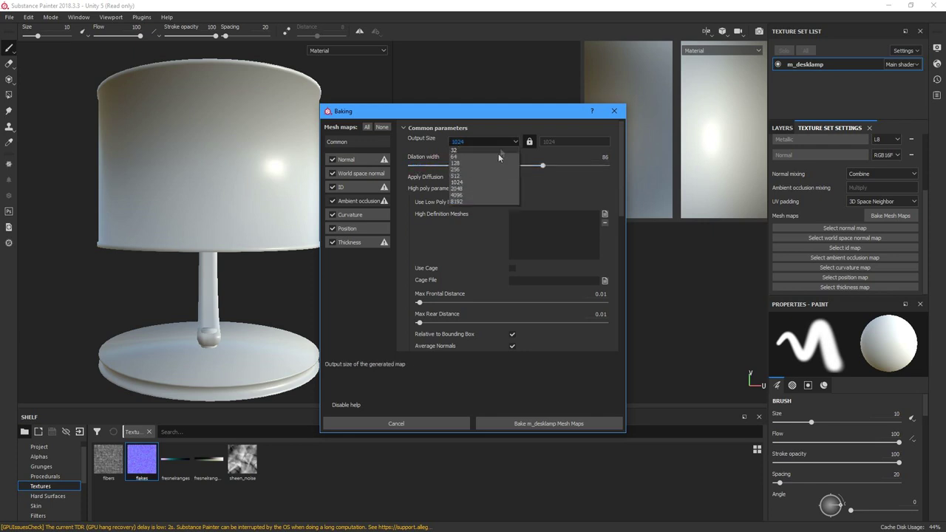
{"action": "left_click", "coordinate": [484, 195]}
{"action": "left_click_drag", "start_coordinate": [542, 166], "coordinate": [503, 166]}
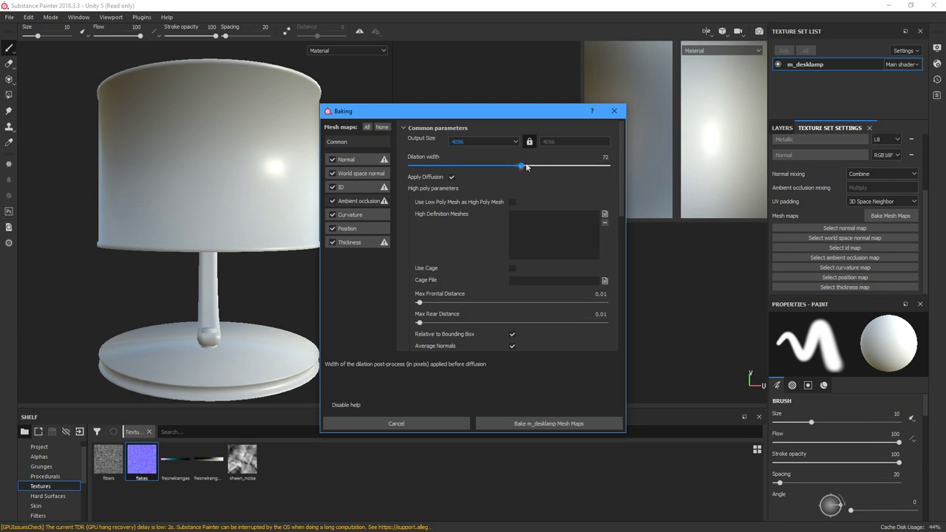
{"action": "left_click", "coordinate": [495, 142]}
{"action": "left_click", "coordinate": [483, 181]}
{"action": "left_click_drag", "start_coordinate": [503, 164], "coordinate": [452, 165]}
{"action": "mouse_move", "coordinate": [452, 167]}
{"action": "left_mouse_down"}
{"action": "mouse_move", "coordinate": [605, 167]}
{"action": "mouse_move", "coordinate": [411, 166]}
{"action": "left_mouse_up"}
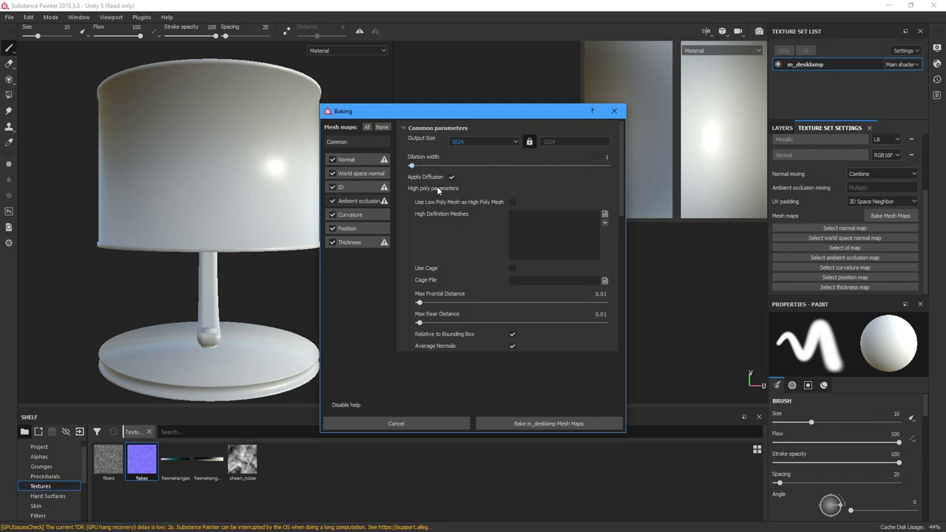
Load desklamp_high.fbx as the high definition mesh.
{"action": "mouse_move", "coordinate": [555, 235]}
{"action": "left_click", "coordinate": [604, 214]}
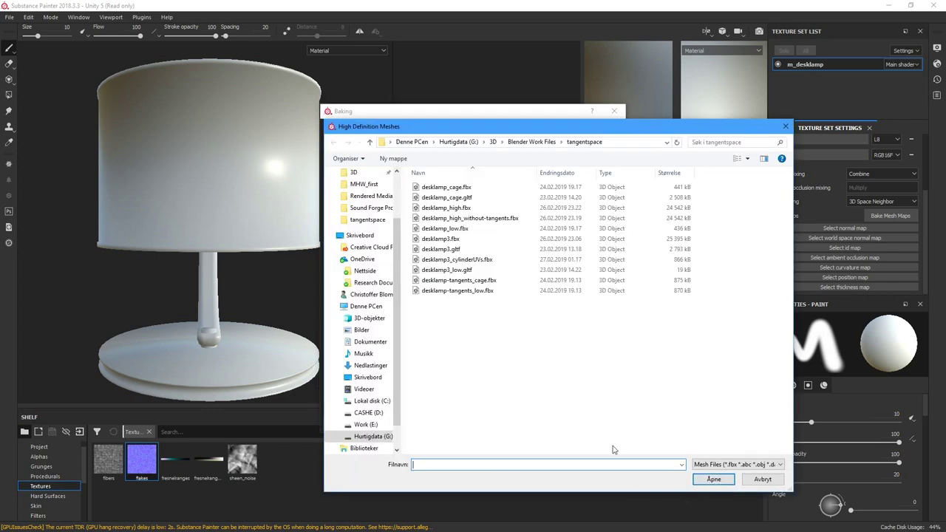
{"action": "left_click_drag", "start_coordinate": [480, 126], "coordinate": [603, 69]}
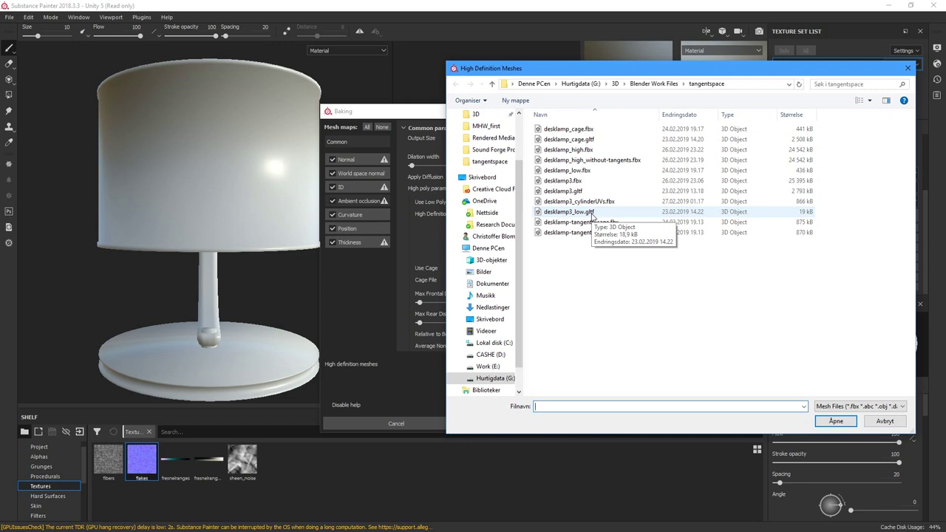
{"action": "left_click", "coordinate": [585, 150]}
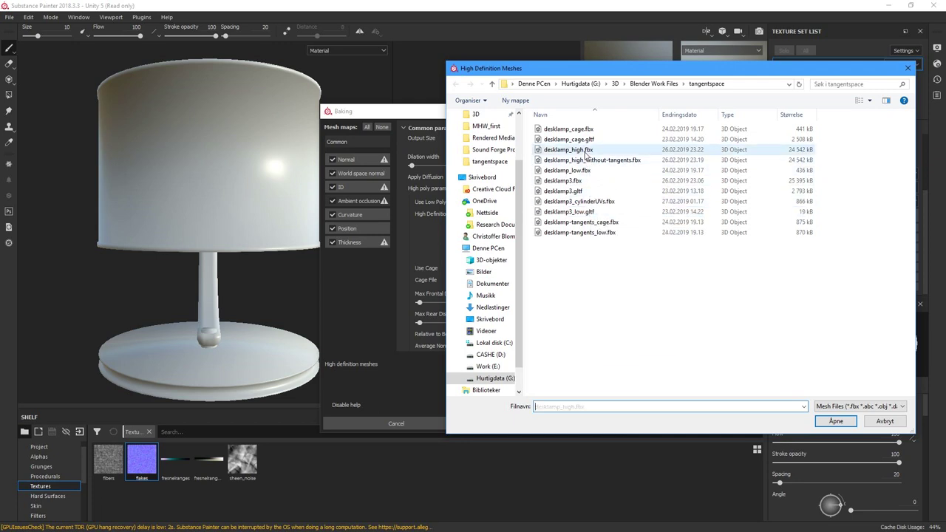
{"action": "left_click", "coordinate": [836, 421]}
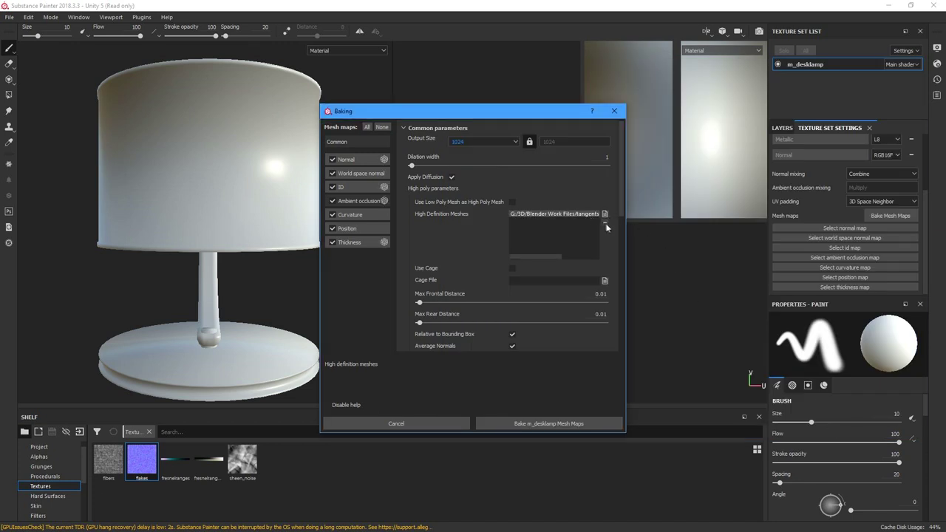
Enable Use Cage and choose desklamp-tangents_cage.fbx as the cage file.
{"action": "left_click", "coordinate": [513, 267]}
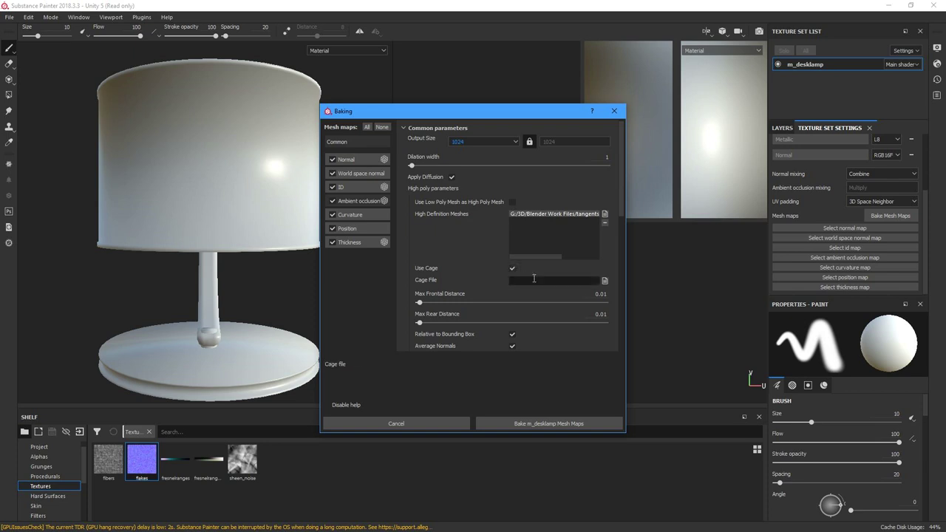
{"action": "left_click", "coordinate": [605, 282]}
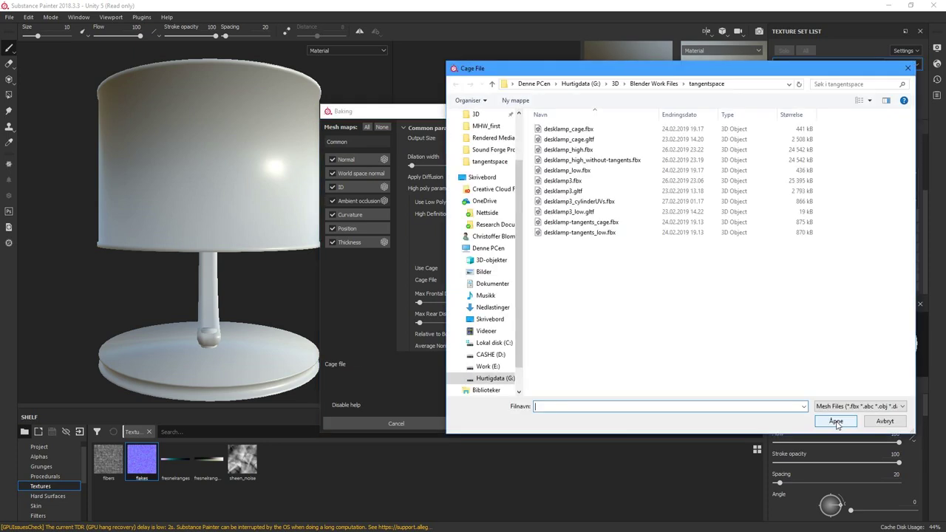
{"action": "left_click", "coordinate": [611, 223]}
{"action": "left_click", "coordinate": [836, 421]}
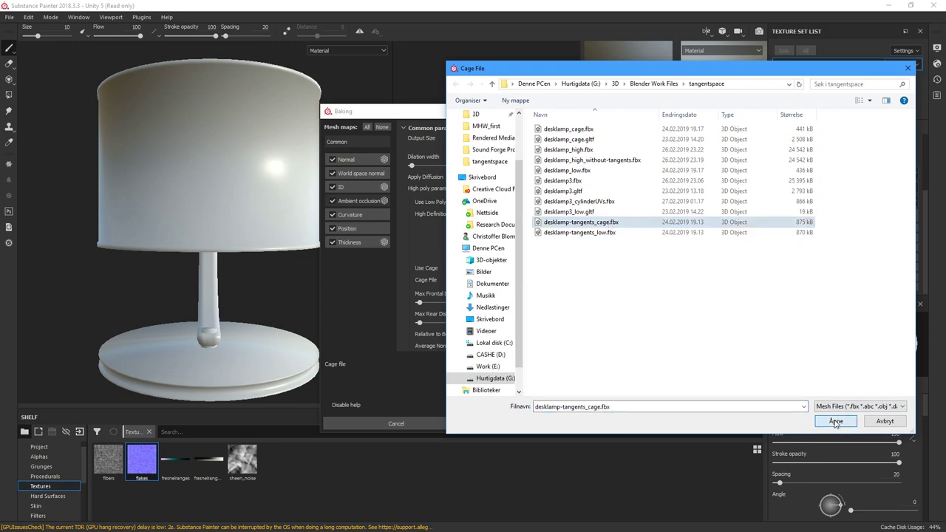
Experiment with the Max Frontal Distance slider, raising it and bringing it back down.
{"action": "scroll", "coordinate": [494, 259], "scroll_direction": "down", "scroll_amount": 1}
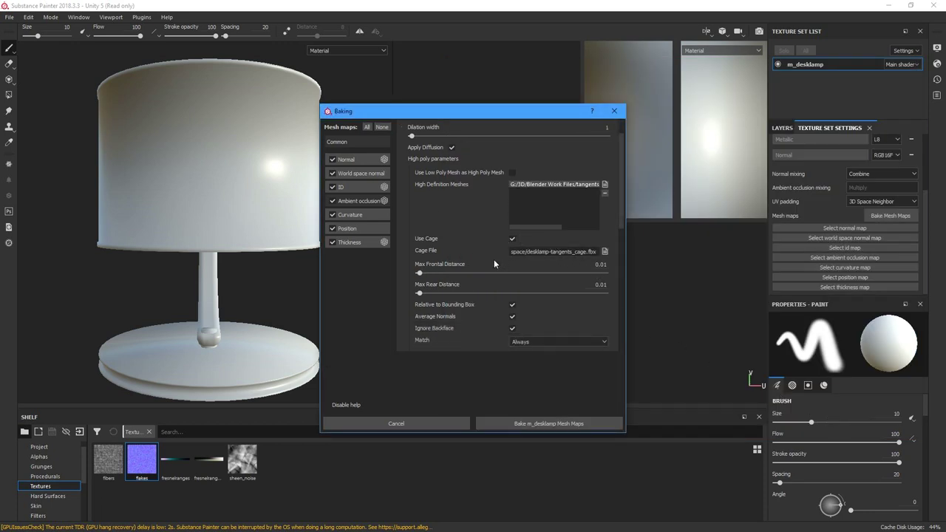
{"action": "scroll", "coordinate": [494, 259], "scroll_direction": "down", "scroll_amount": 1}
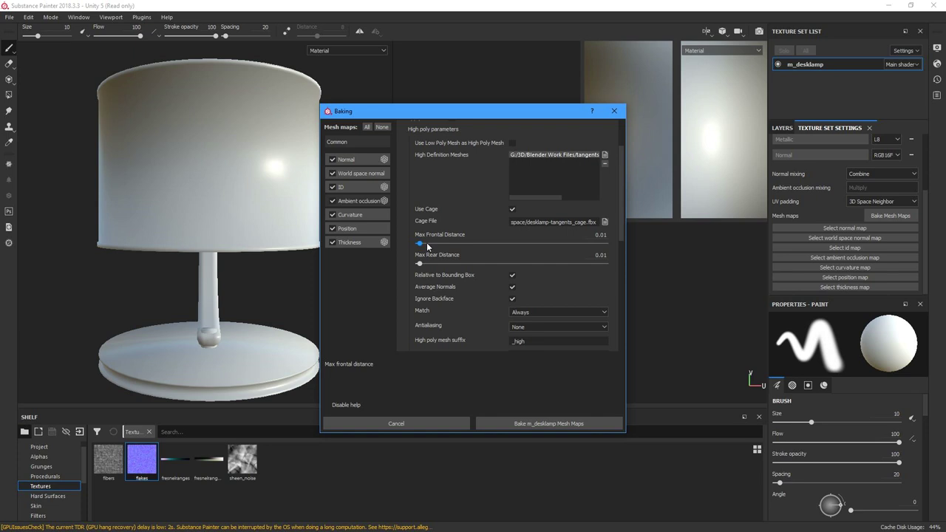
{"action": "left_click_drag", "start_coordinate": [428, 245], "coordinate": [489, 243]}
{"action": "left_click_drag", "start_coordinate": [489, 243], "coordinate": [420, 247]}
{"action": "left_click_drag", "start_coordinate": [420, 248], "coordinate": [420, 247]}
Toggle cage baking on and off, leaving Use Cage disabled, and view match options.
{"action": "left_click", "coordinate": [511, 209]}
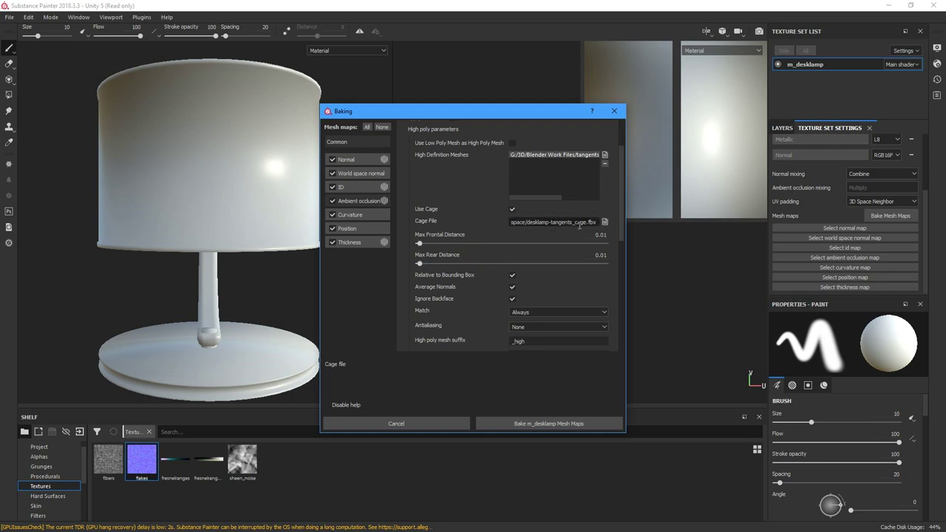
{"action": "left_click", "coordinate": [513, 209]}
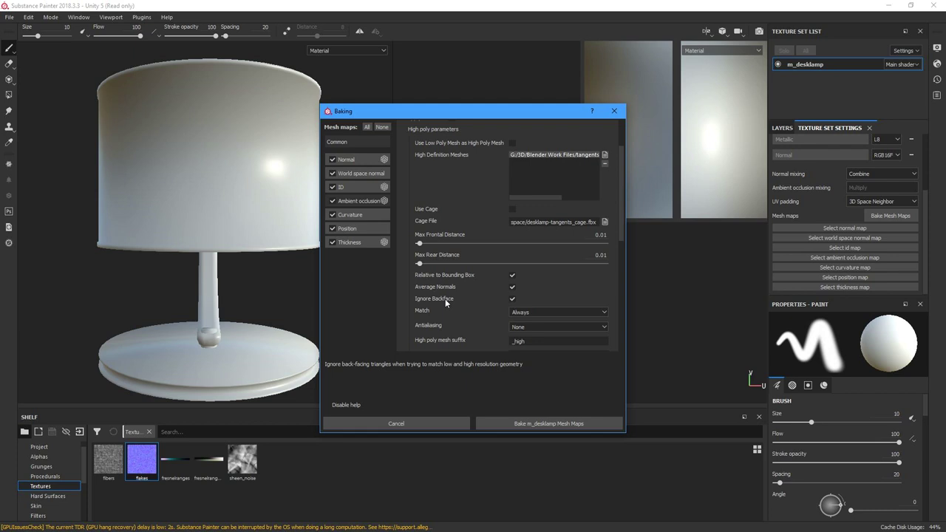
{"action": "left_click", "coordinate": [525, 312]}
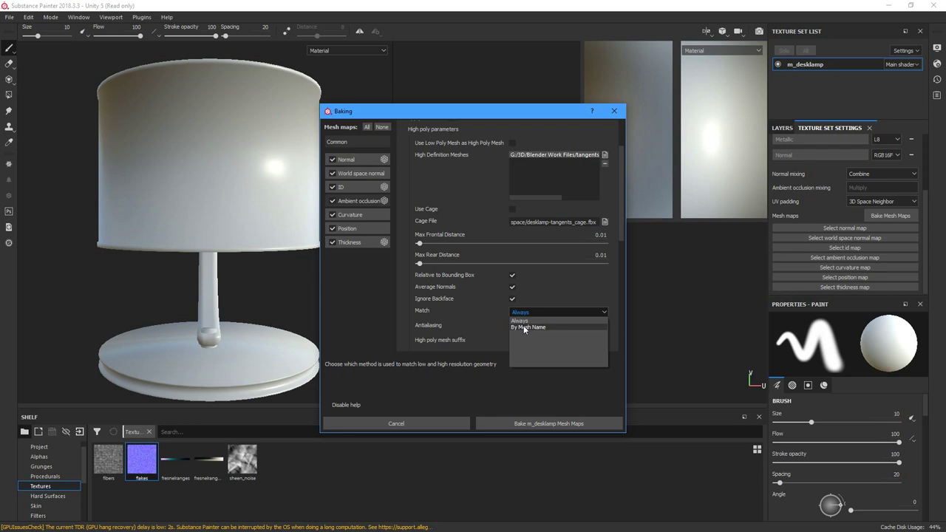
Match high and low meshes By Mesh Name and show the ambient occlusion settings.
{"action": "left_click", "coordinate": [523, 326]}
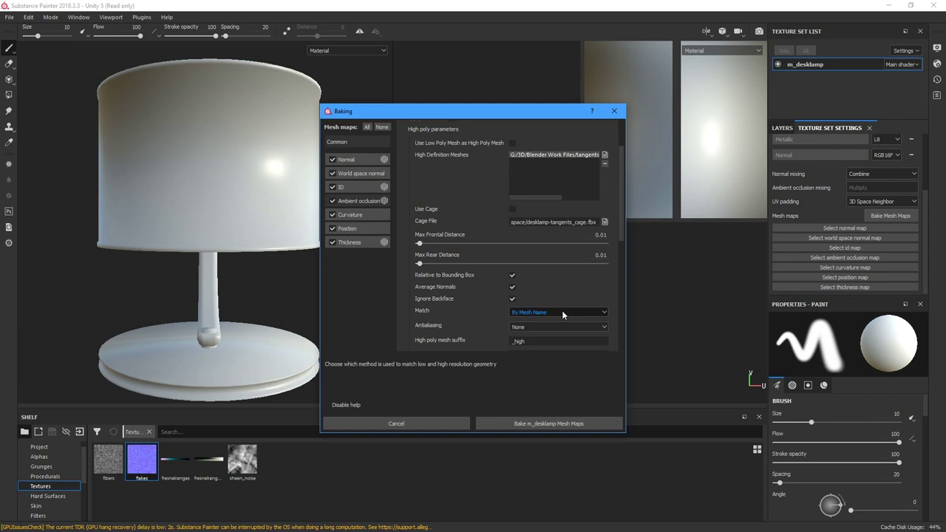
{"action": "left_click", "coordinate": [354, 196]}
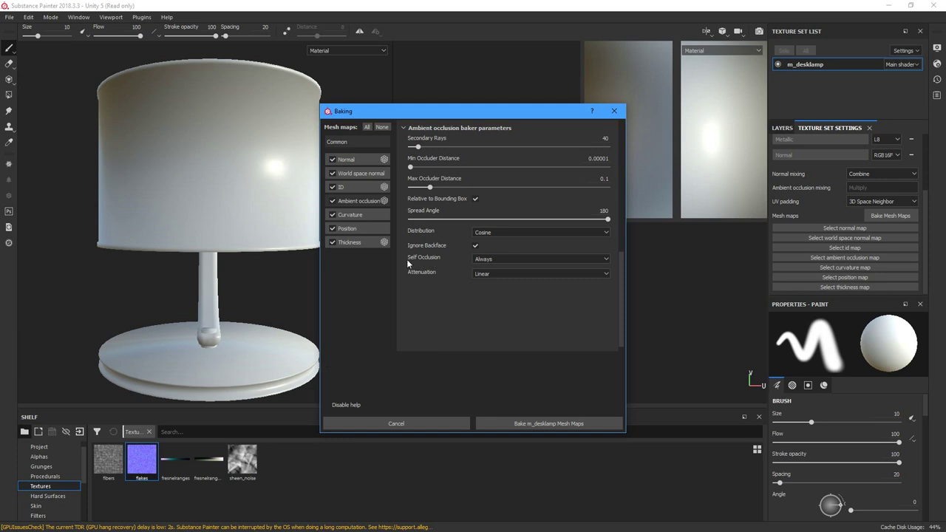
Keep AO self occlusion at Always, then re-enable Use Cage under Common parameters.
{"action": "left_click", "coordinate": [482, 260]}
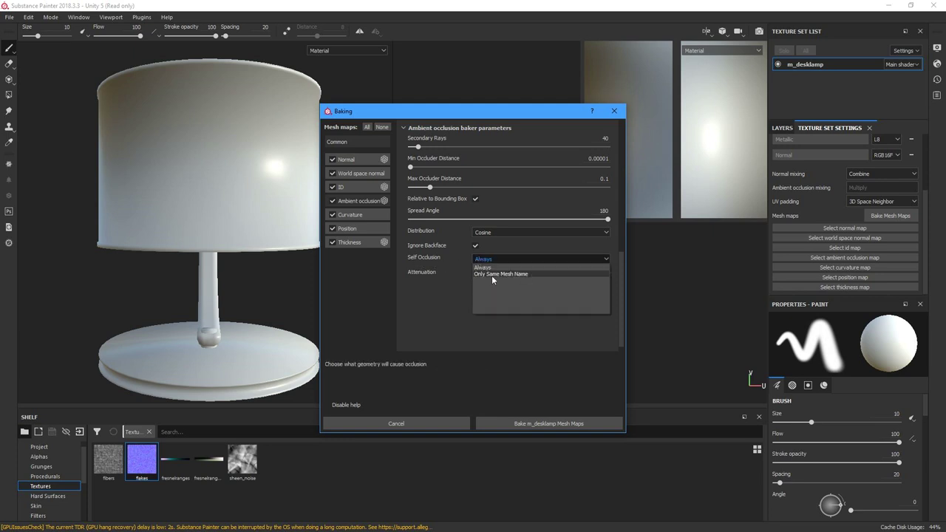
{"action": "left_click", "coordinate": [489, 267]}
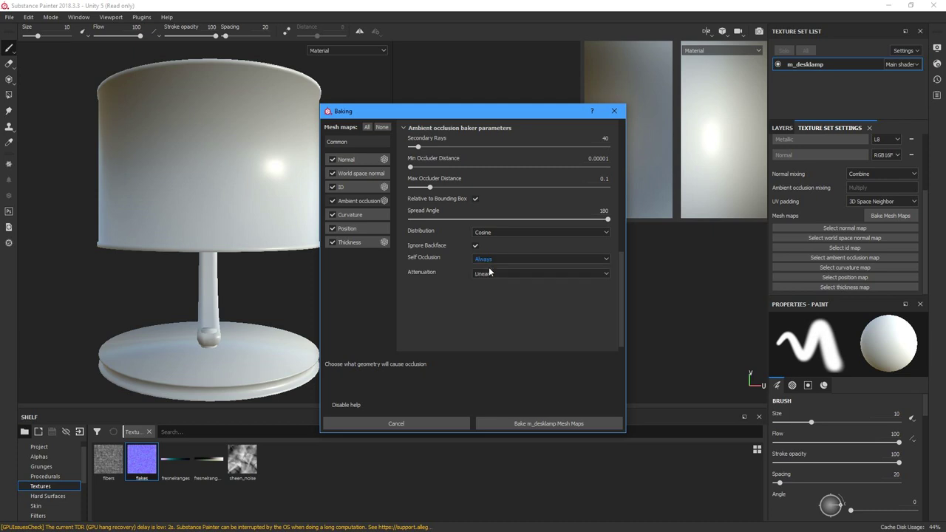
{"action": "left_click", "coordinate": [365, 143]}
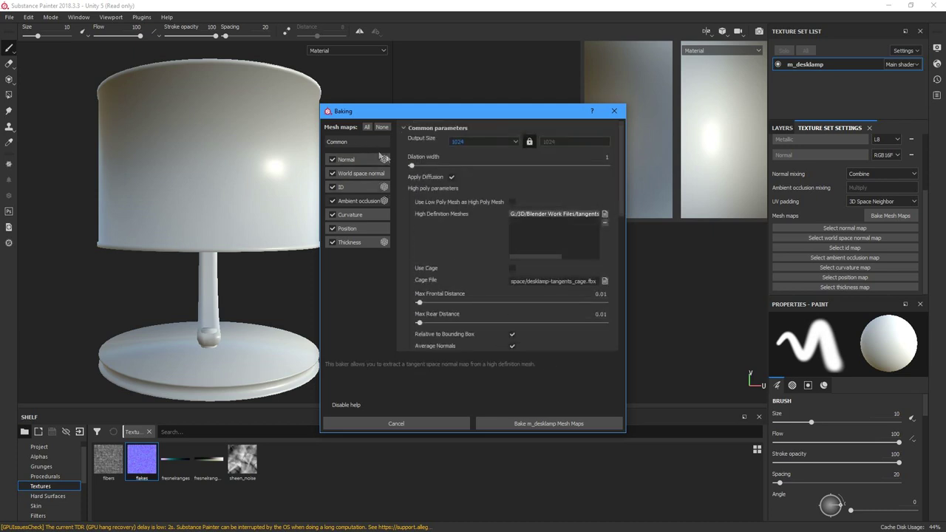
{"action": "scroll", "coordinate": [482, 274], "scroll_direction": "down", "scroll_amount": 3}
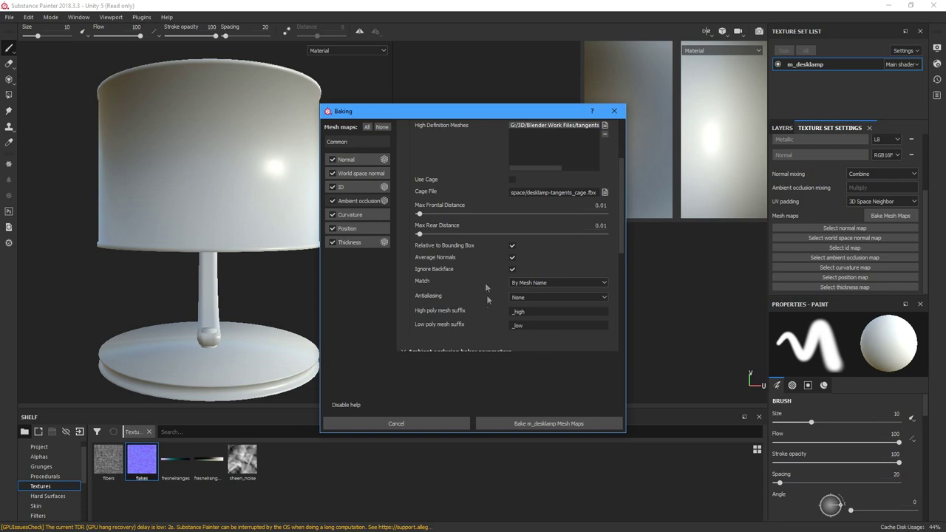
{"action": "left_click", "coordinate": [512, 179]}
{"action": "scroll", "coordinate": [487, 189], "scroll_direction": "up", "scroll_amount": 1}
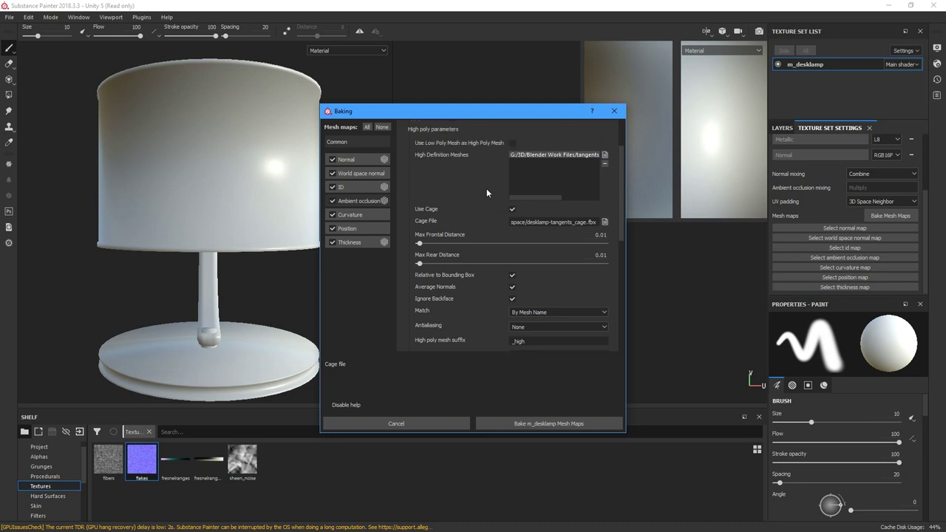
{"action": "scroll", "coordinate": [496, 233], "scroll_direction": "down", "scroll_amount": 2}
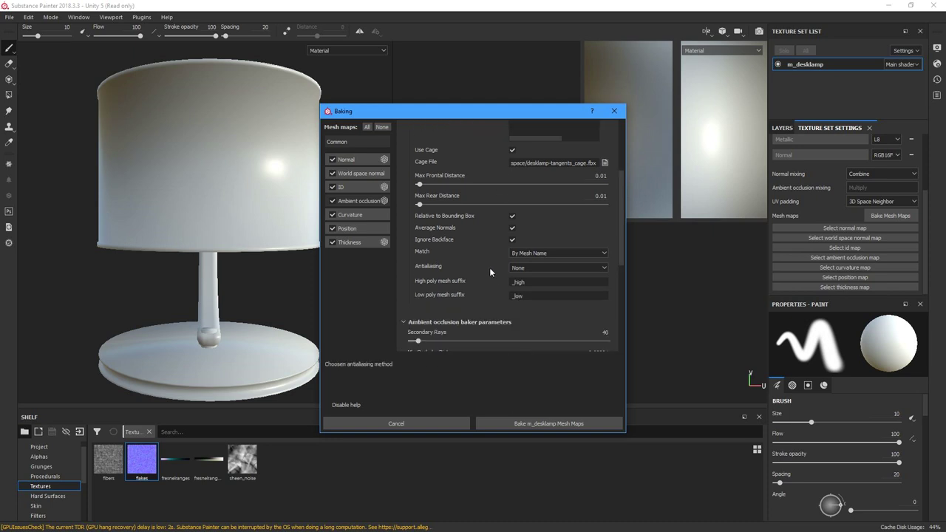
{"action": "scroll", "coordinate": [490, 272], "scroll_direction": "down", "scroll_amount": 1}
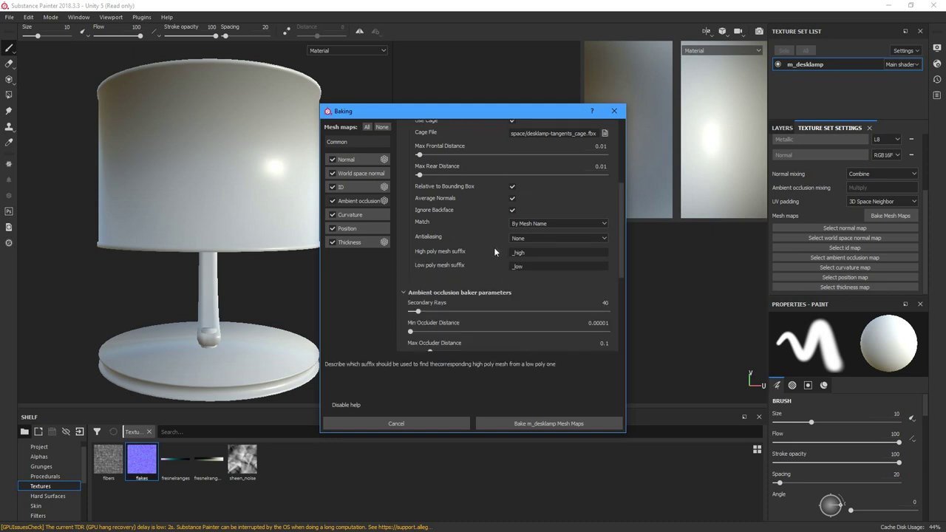
{"action": "scroll", "coordinate": [494, 247], "scroll_direction": "down", "scroll_amount": 1}
{"action": "scroll", "coordinate": [496, 229], "scroll_direction": "up", "scroll_amount": 1}
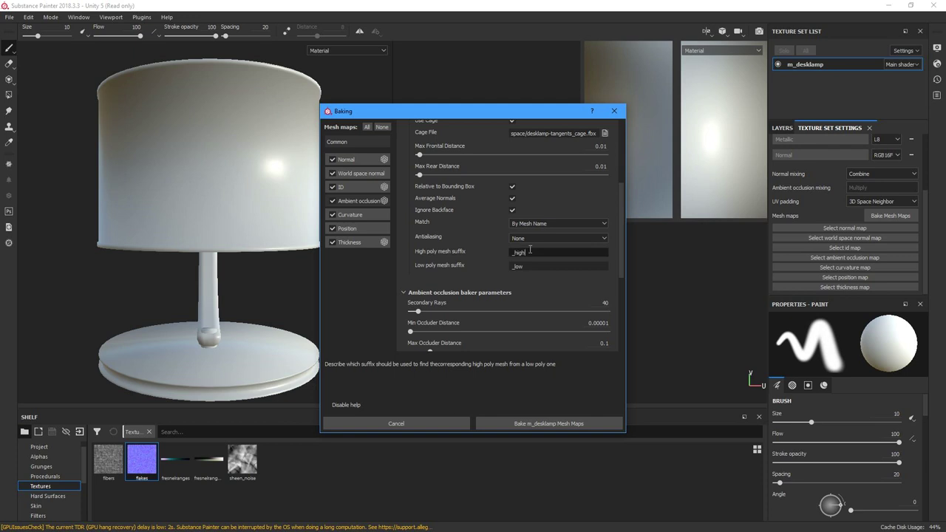
{"action": "left_click_drag", "start_coordinate": [621, 236], "coordinate": [621, 217]}
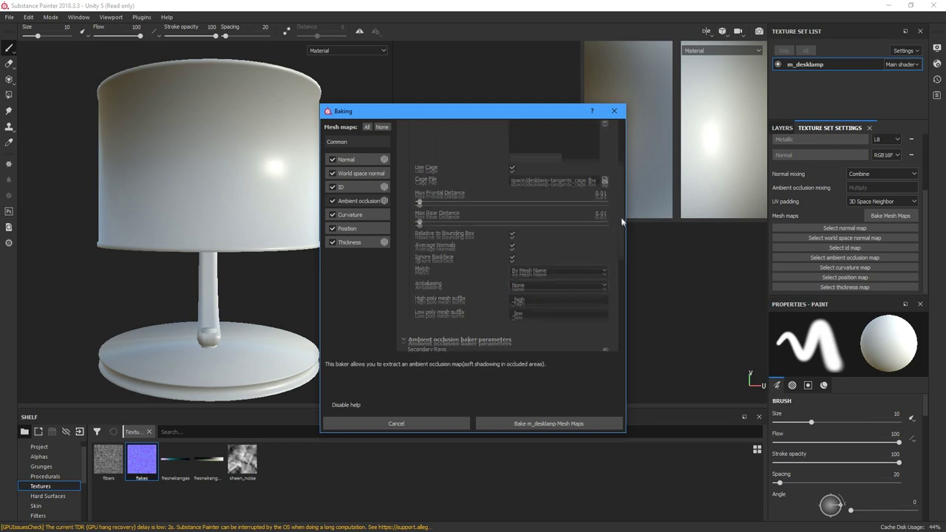
{"action": "left_click", "coordinate": [532, 314]}
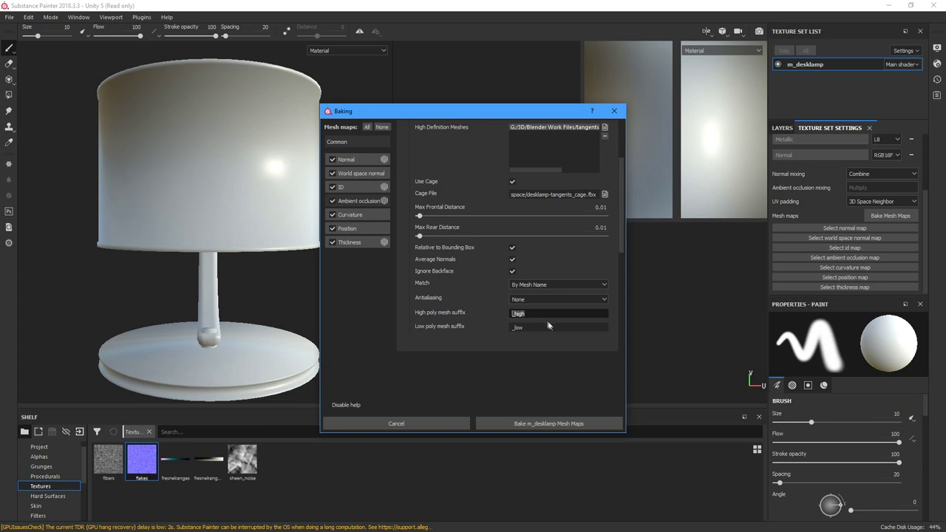
{"action": "left_click", "coordinate": [548, 326]}
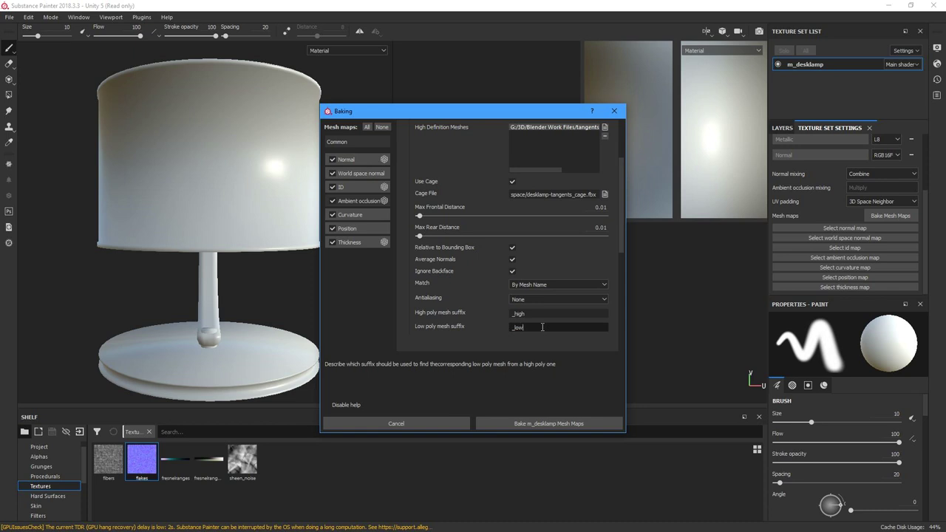
{"action": "left_click", "coordinate": [545, 312]}
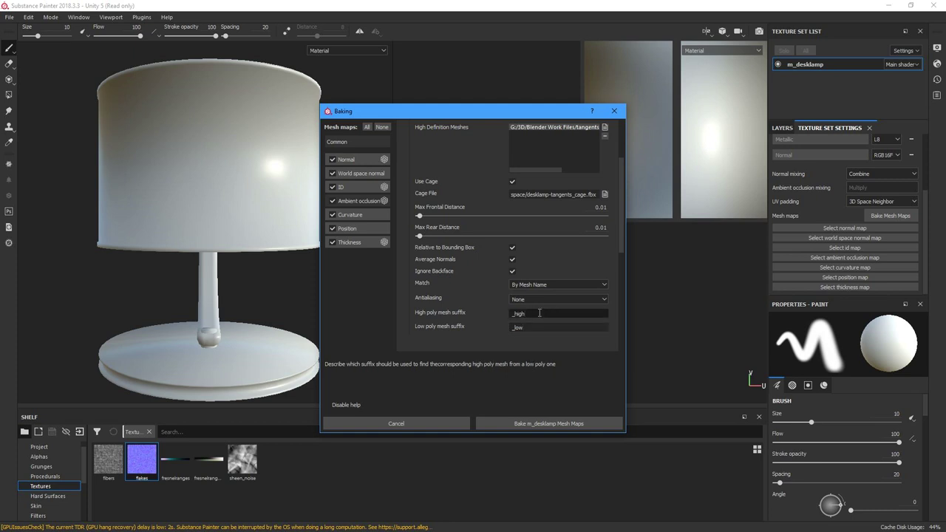
{"action": "key", "text": "BackSpace"}
{"action": "key", "text": "BackSpace"}
{"action": "key", "text": "BackSpace"}
{"action": "key", "text": "Tab"}
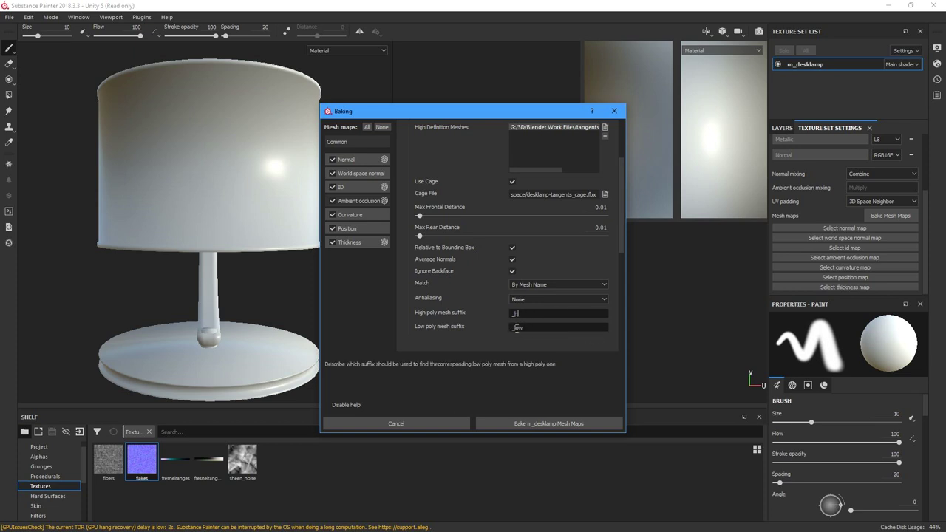
{"action": "key", "text": "BackSpace"}
{"action": "key", "text": "BackSpace"}
{"action": "left_click", "coordinate": [539, 313]}
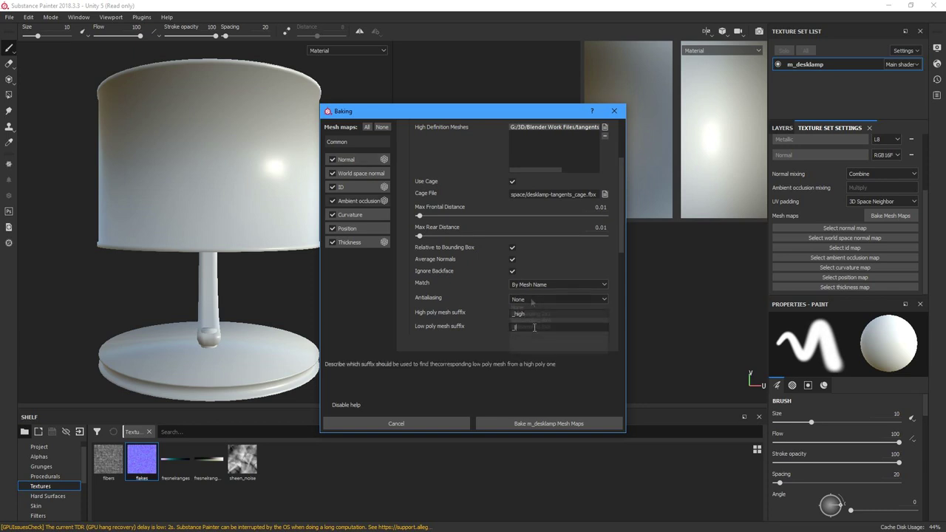
{"action": "left_click", "coordinate": [538, 299]}
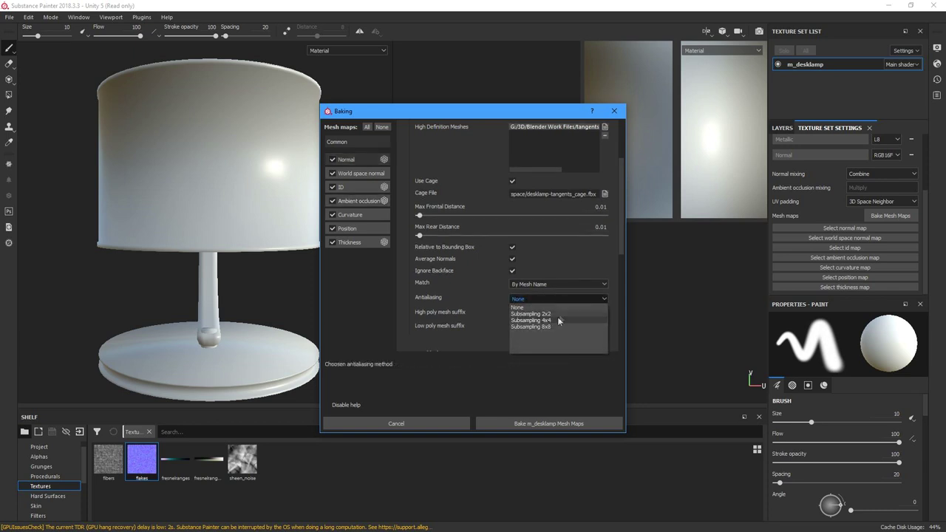
Try Subsampling 2x2, 4x4 and 8x8 antialiasing, revert to None, and deselect all mesh maps.
{"action": "left_click", "coordinate": [563, 300]}
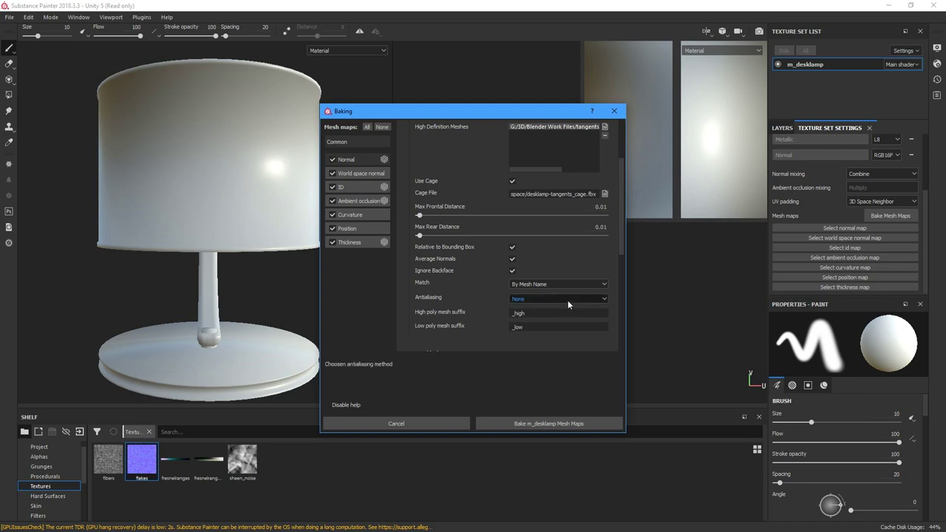
{"action": "left_click", "coordinate": [568, 300]}
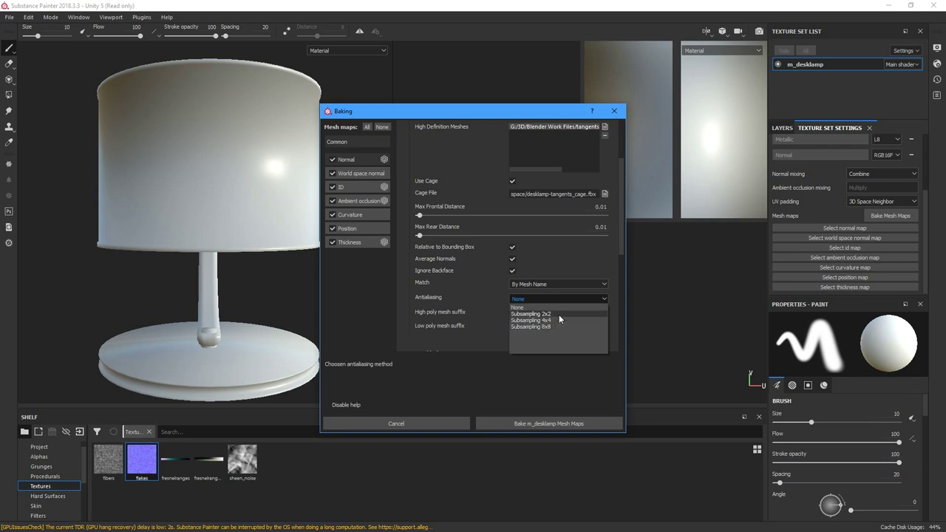
{"action": "left_click", "coordinate": [559, 314]}
{"action": "left_click", "coordinate": [553, 316]}
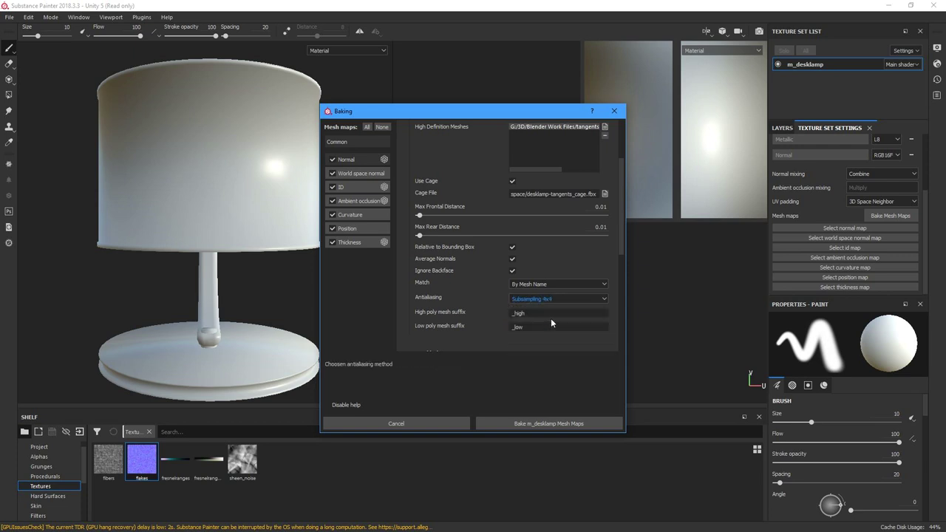
{"action": "left_click", "coordinate": [549, 317]}
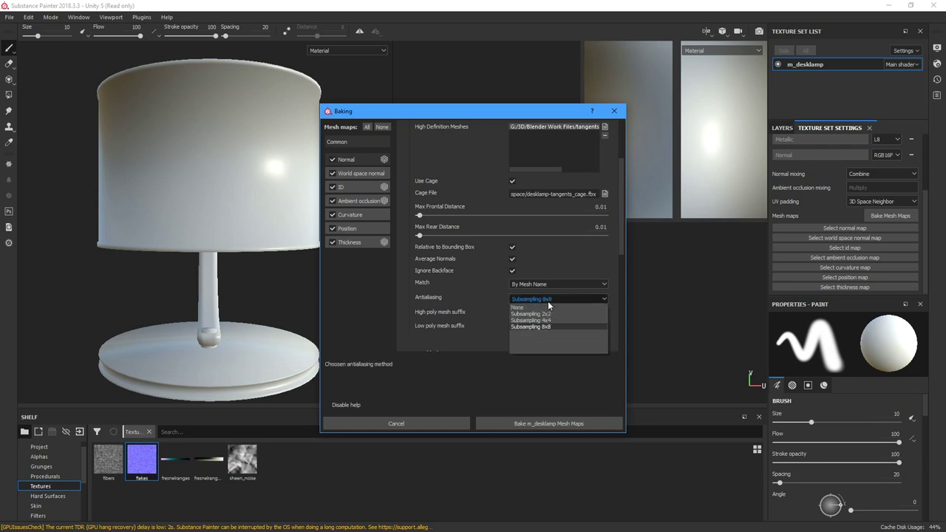
{"action": "left_click", "coordinate": [549, 307]}
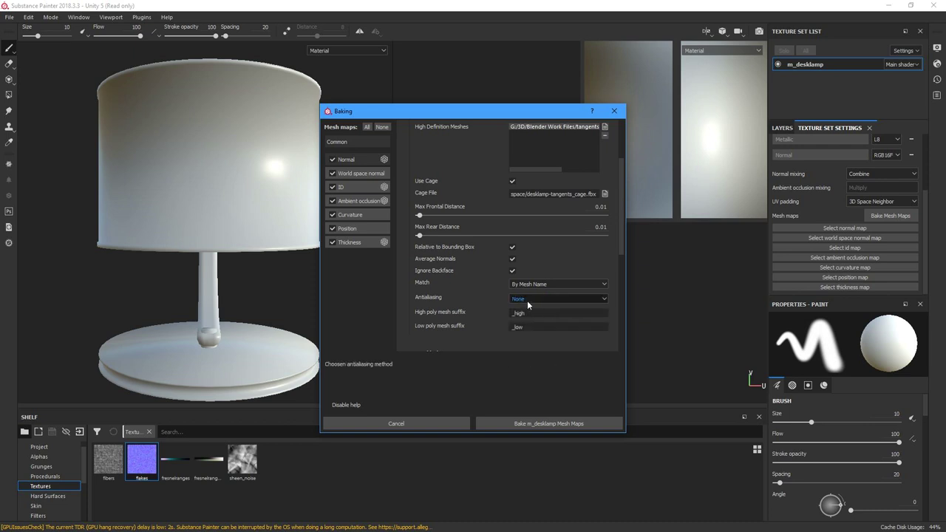
{"action": "left_click", "coordinate": [382, 127]}
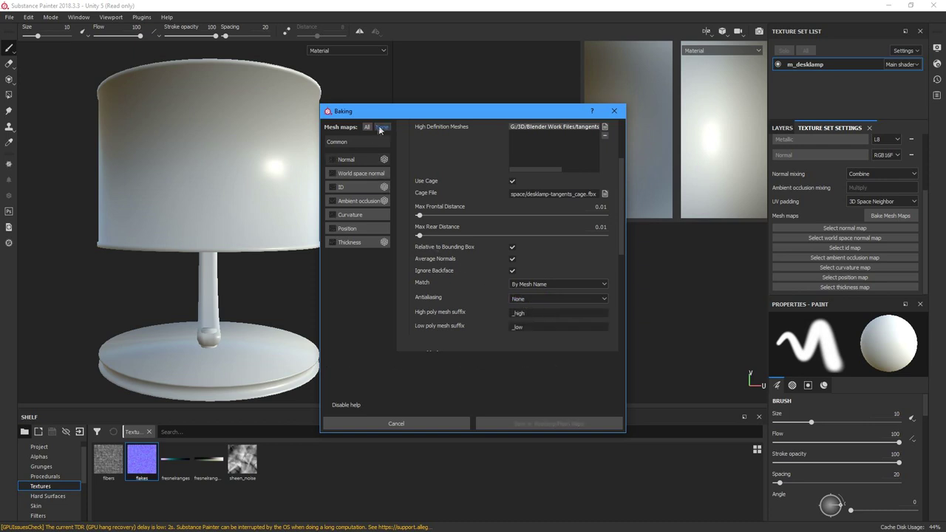
Enable only the Normal map and bake it for m_desklamp.
{"action": "left_click", "coordinate": [330, 161]}
{"action": "scroll", "coordinate": [621, 232], "scroll_direction": "up", "scroll_amount": 1}
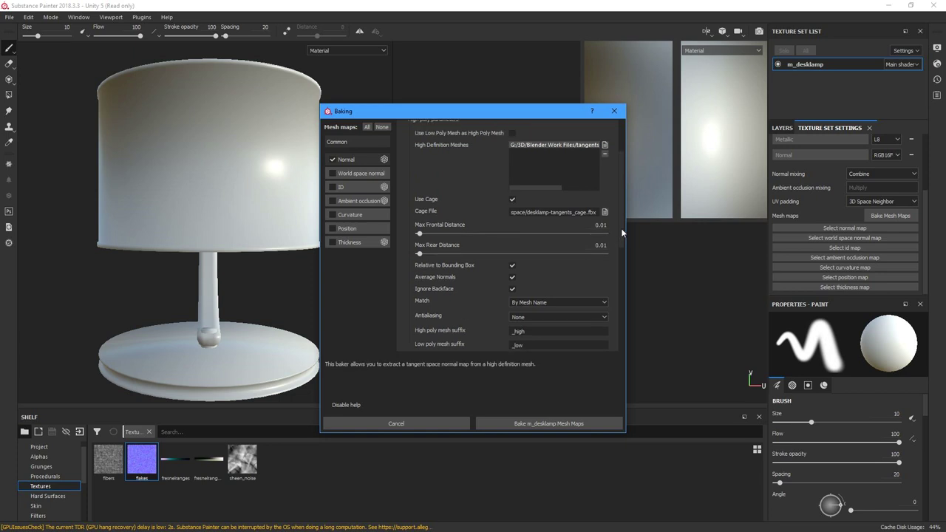
{"action": "scroll", "coordinate": [621, 227], "scroll_direction": "up", "scroll_amount": 2}
{"action": "scroll", "coordinate": [619, 220], "scroll_direction": "up", "scroll_amount": 1}
{"action": "scroll", "coordinate": [617, 204], "scroll_direction": "up", "scroll_amount": 2}
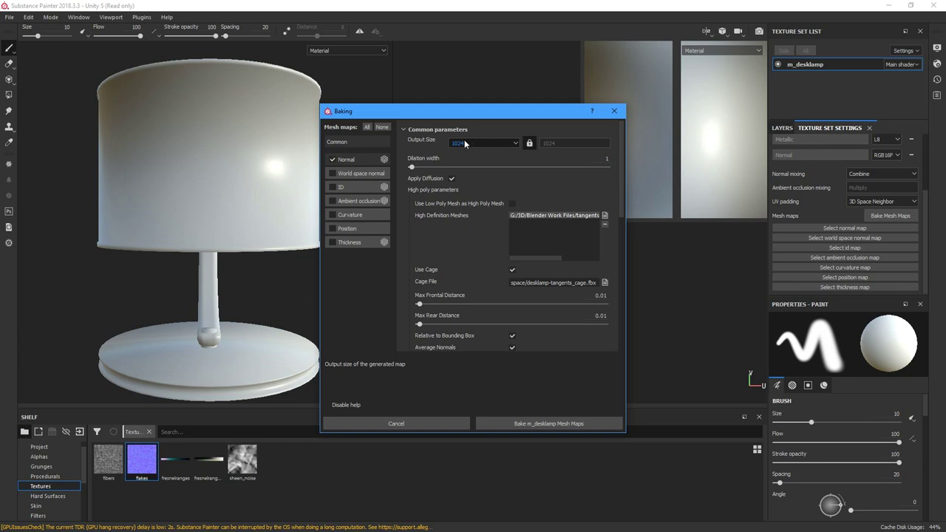
{"action": "left_click", "coordinate": [532, 422]}
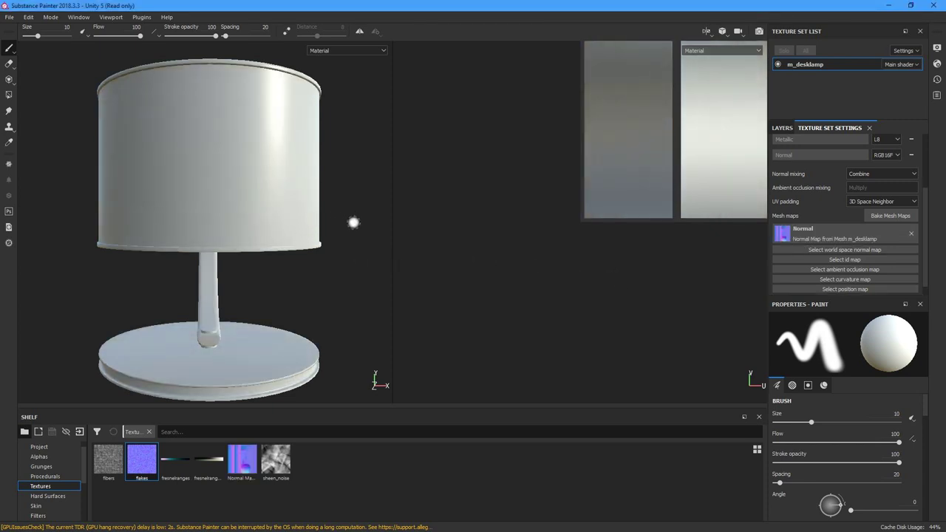
Orbit and zoom around the lamp to inspect the new normal map, then reopen Bake Mesh Maps.
{"action": "mouse_move", "coordinate": [350, 213]}
{"action": "left_mouse_down", "text": "alt"}
{"action": "mouse_move", "coordinate": [310, 256]}
{"action": "mouse_move", "coordinate": [270, 262]}
{"action": "mouse_move", "coordinate": [286, 258]}
{"action": "mouse_move", "coordinate": [266, 254]}
{"action": "mouse_move", "coordinate": [230, 168]}
{"action": "left_mouse_up", "text": "alt"}
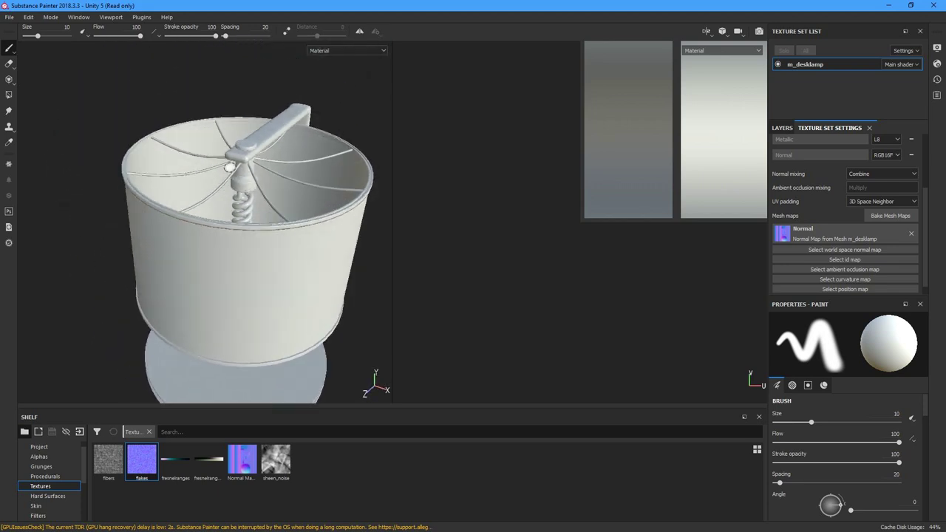
{"action": "scroll", "coordinate": [230, 168], "scroll_direction": "up", "scroll_amount": 2}
{"action": "scroll", "coordinate": [230, 168], "scroll_direction": "up", "scroll_amount": 3}
{"action": "scroll", "coordinate": [230, 168], "scroll_direction": "up", "scroll_amount": 3}
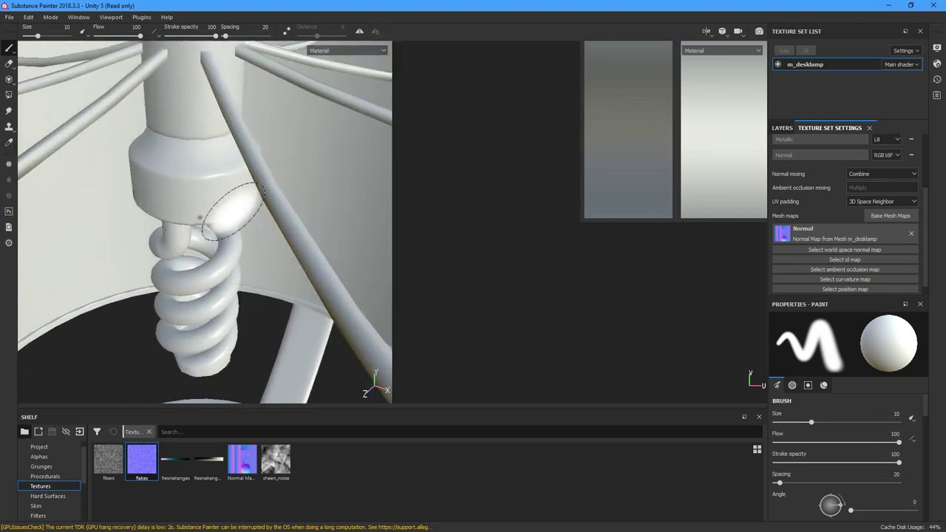
{"action": "scroll", "coordinate": [141, 162], "scroll_direction": "down", "scroll_amount": 3}
{"action": "scroll", "coordinate": [142, 162], "scroll_direction": "down", "scroll_amount": 3}
{"action": "scroll", "coordinate": [294, 254], "scroll_direction": "down", "scroll_amount": 2}
{"action": "mouse_move", "coordinate": [293, 253]}
{"action": "left_mouse_down", "text": "alt"}
{"action": "mouse_move", "coordinate": [299, 217]}
{"action": "mouse_move", "coordinate": [207, 201]}
{"action": "mouse_move", "coordinate": [219, 201]}
{"action": "left_mouse_up", "text": "alt"}
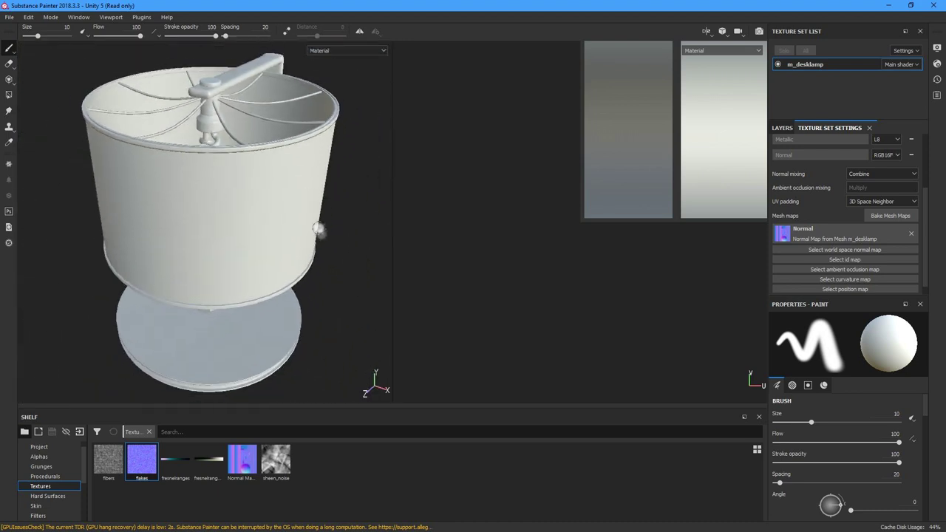
{"action": "left_click", "coordinate": [887, 216]}
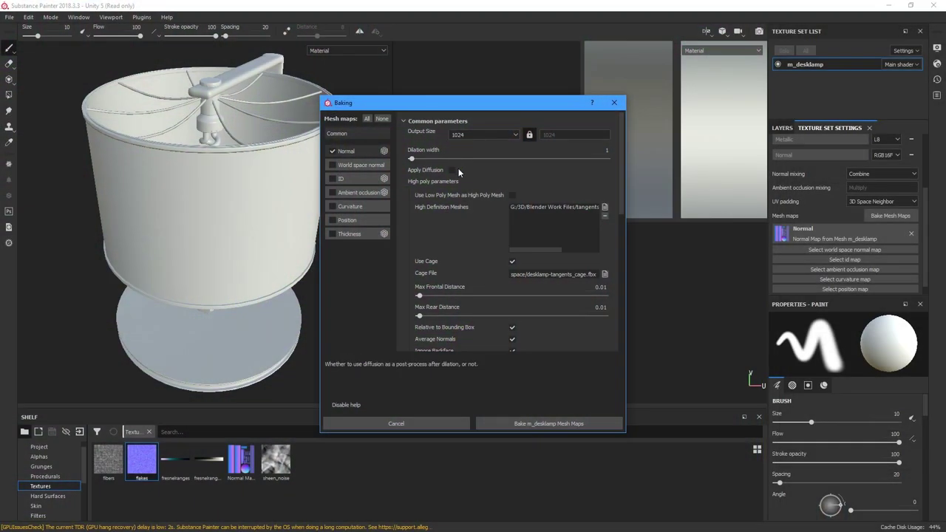
Switch Apply Diffusion back on and re-enable all seven mesh maps.
{"action": "left_click", "coordinate": [452, 170]}
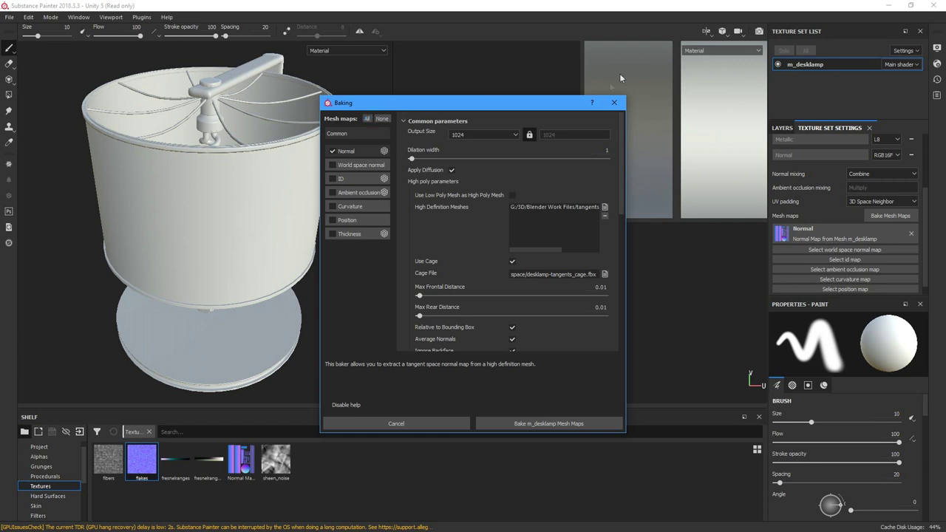
{"action": "mouse_move", "coordinate": [338, 133]}
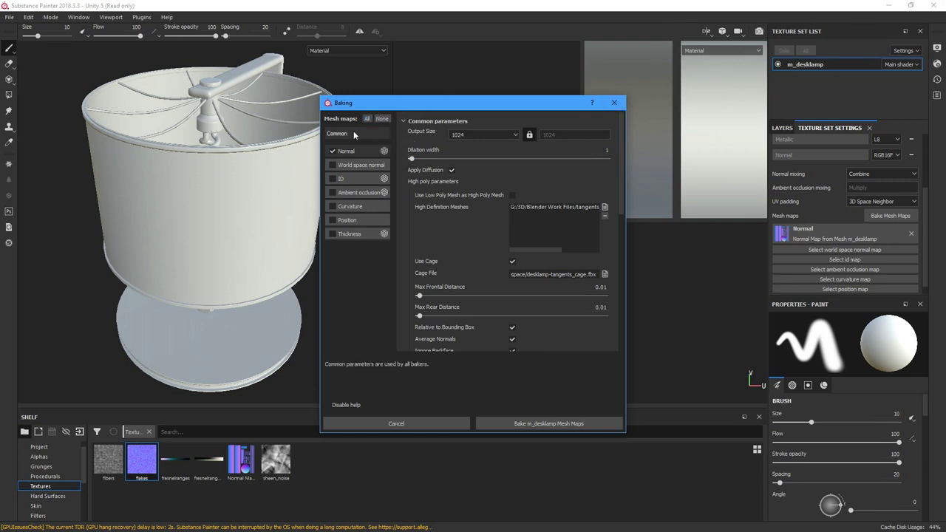
{"action": "left_click_drag", "start_coordinate": [367, 103], "coordinate": [376, 91]}
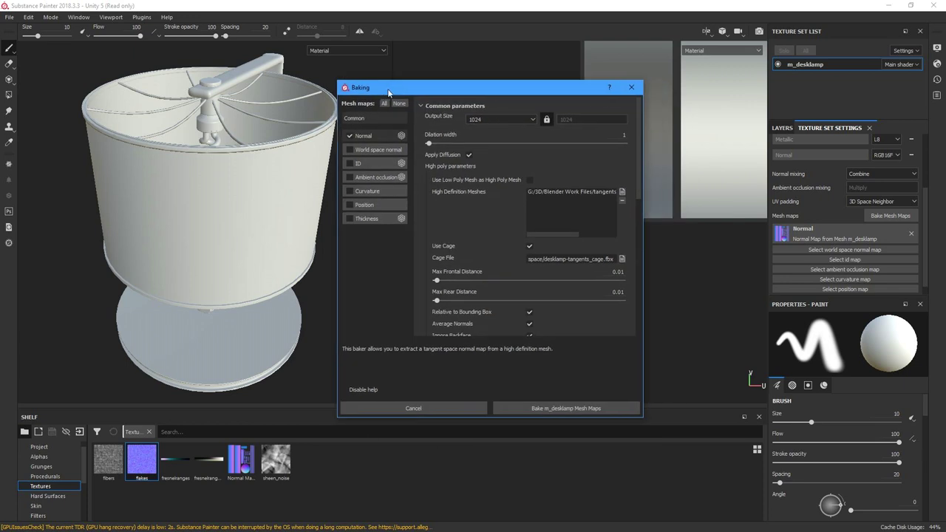
{"action": "left_click", "coordinate": [374, 107]}
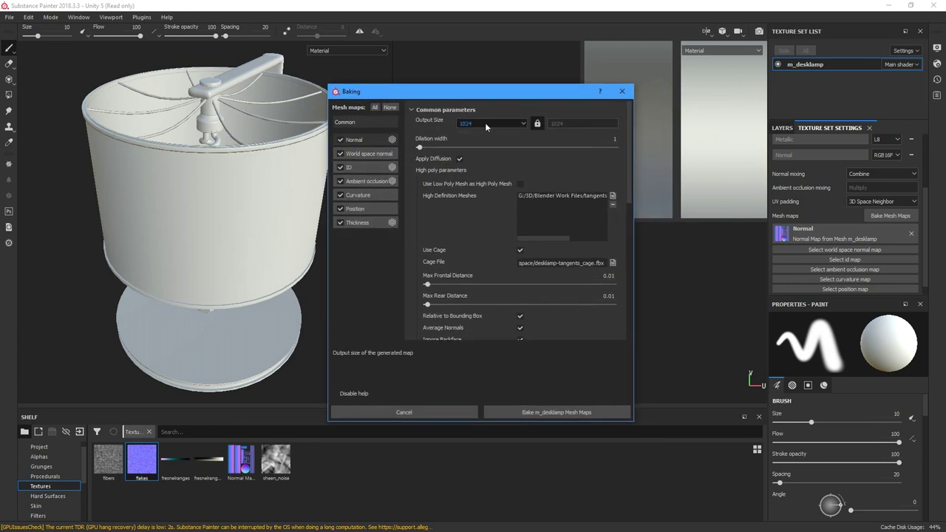
Set the bake output size to 2048 and antialiasing to Subsampling 4x4.
{"action": "left_click", "coordinate": [485, 123]}
{"action": "left_click", "coordinate": [474, 172]}
{"action": "scroll", "coordinate": [503, 230], "scroll_direction": "down", "scroll_amount": 5}
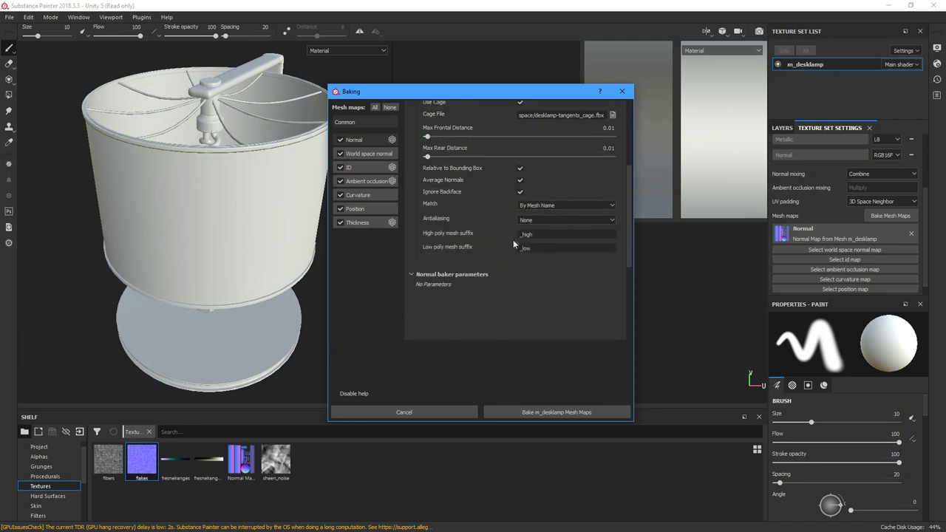
{"action": "left_click", "coordinate": [538, 220]}
{"action": "left_click", "coordinate": [539, 241]}
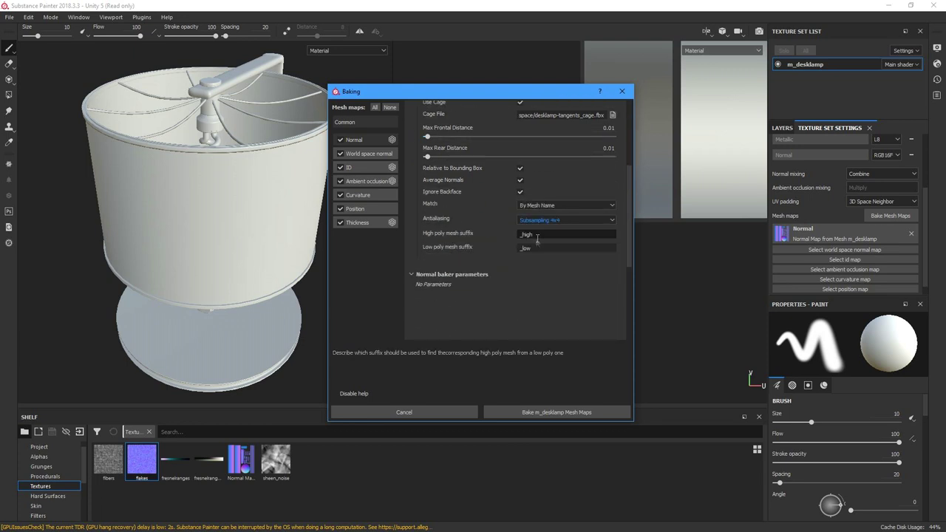